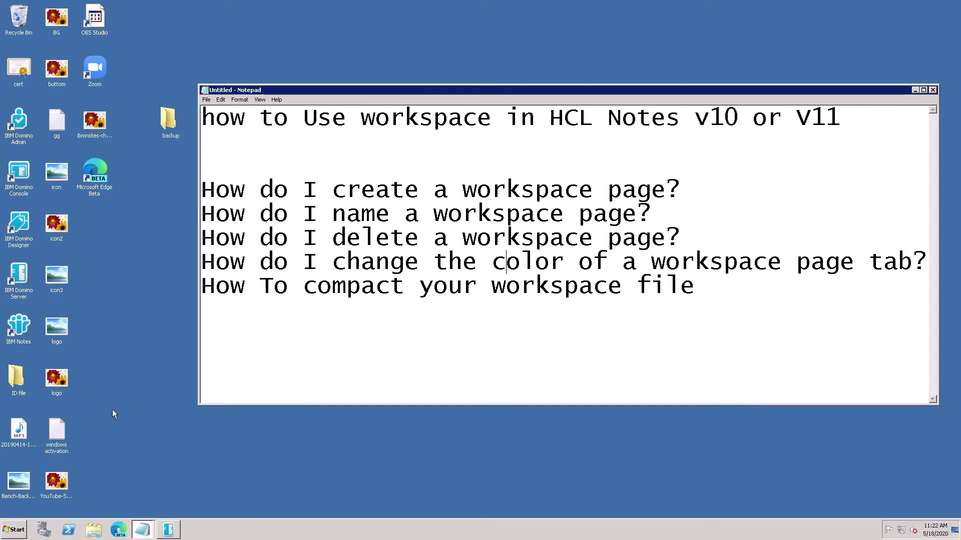
# Step: Launch IBM Notes from its desktop icon
pyautogui.doubleClick(22, 334)
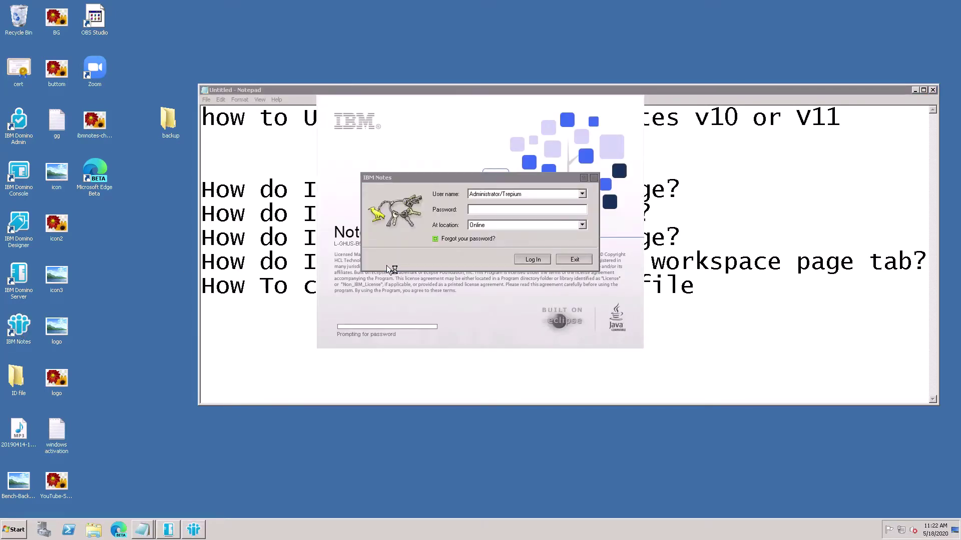
pyautogui.press('super')
pyautogui.press('Escape')
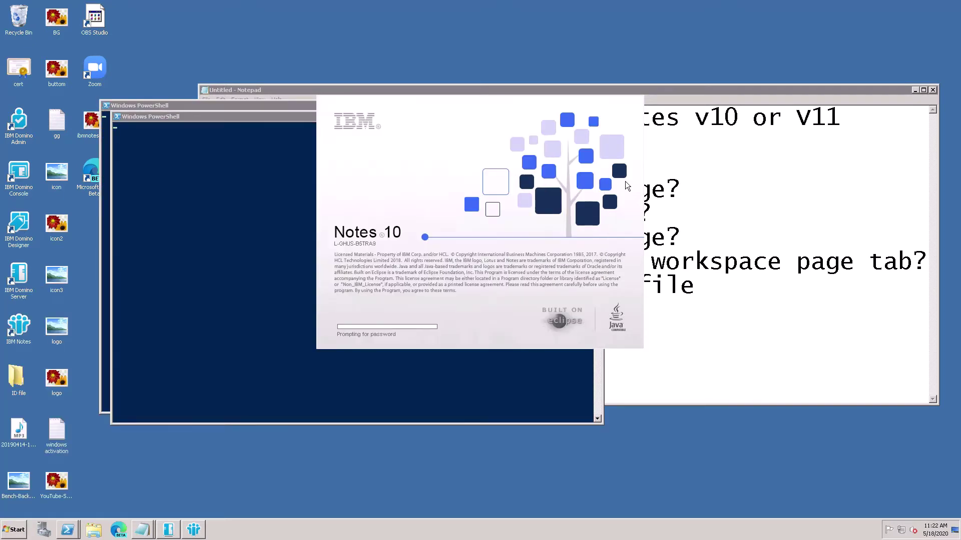
# Step: Log in with the account password and minimize the PowerShell window
pyautogui.click(200, 533)
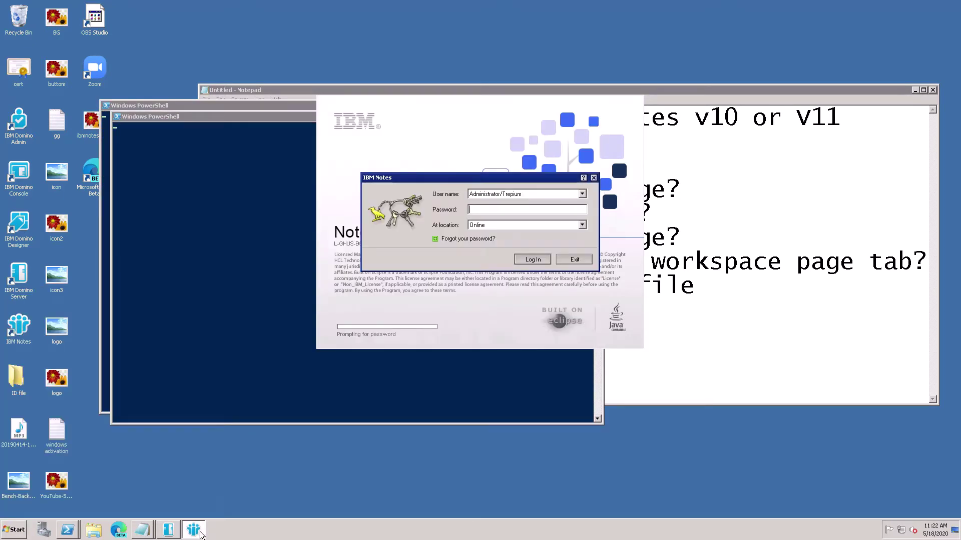
pyautogui.write('password')
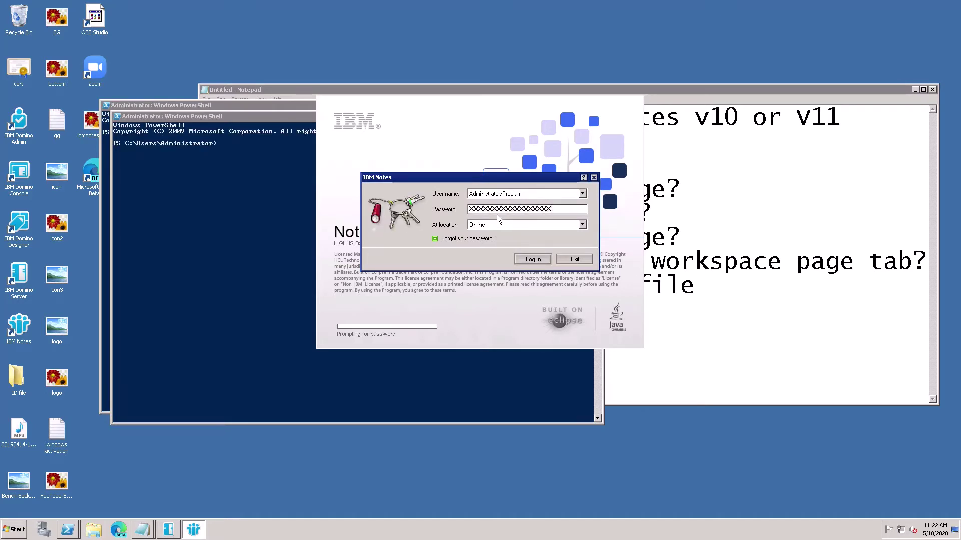
pyautogui.press('Return')
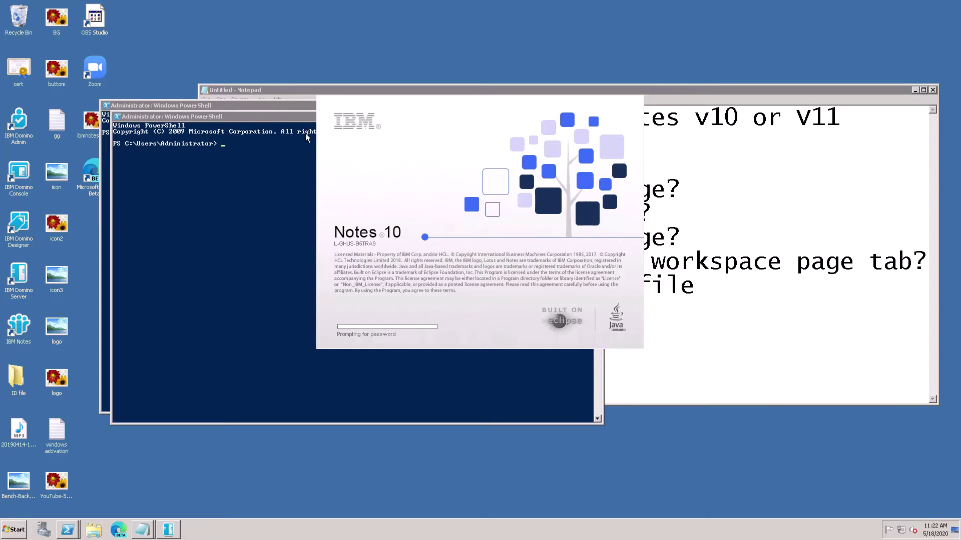
pyautogui.click(305, 135)
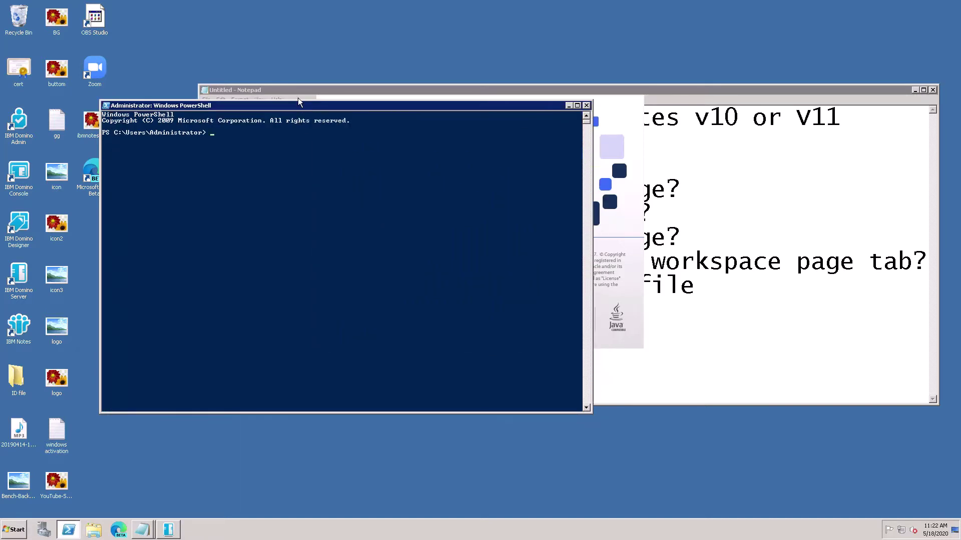
pyautogui.click(569, 105)
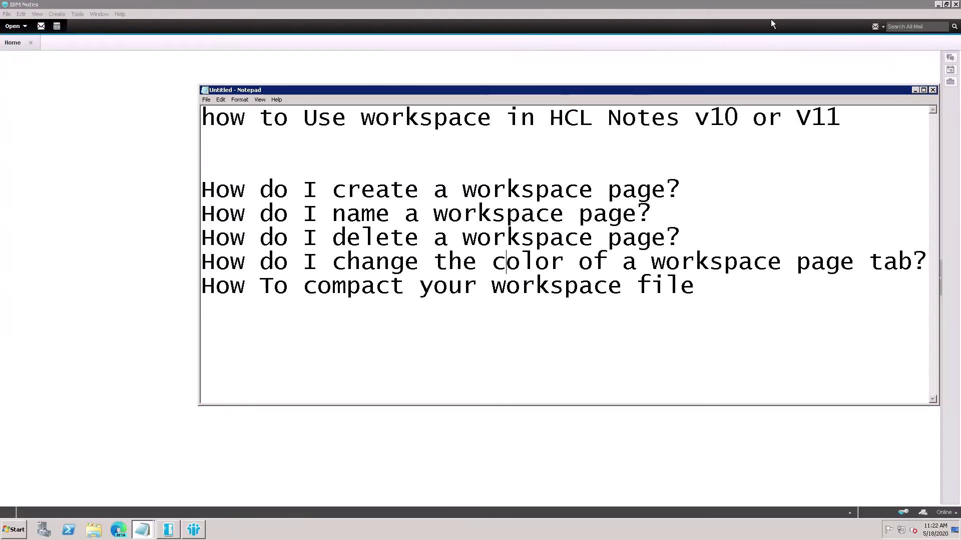
# Step: Bring the Notes window in front of Notepad to show its Home page with the database tiles
pyautogui.click(683, 52)
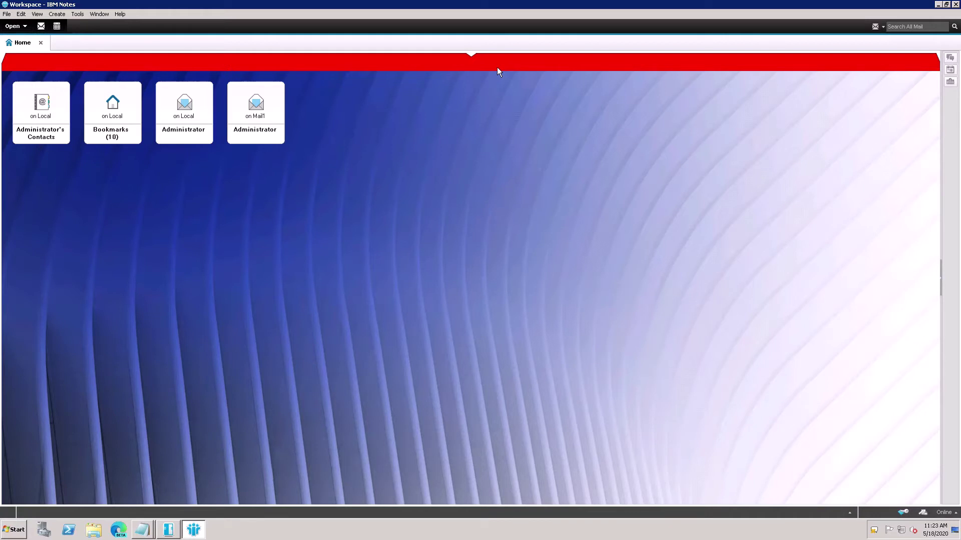
# Step: Create a new empty workspace page beside the red database page and switch to it
pyautogui.rightClick(497, 70)
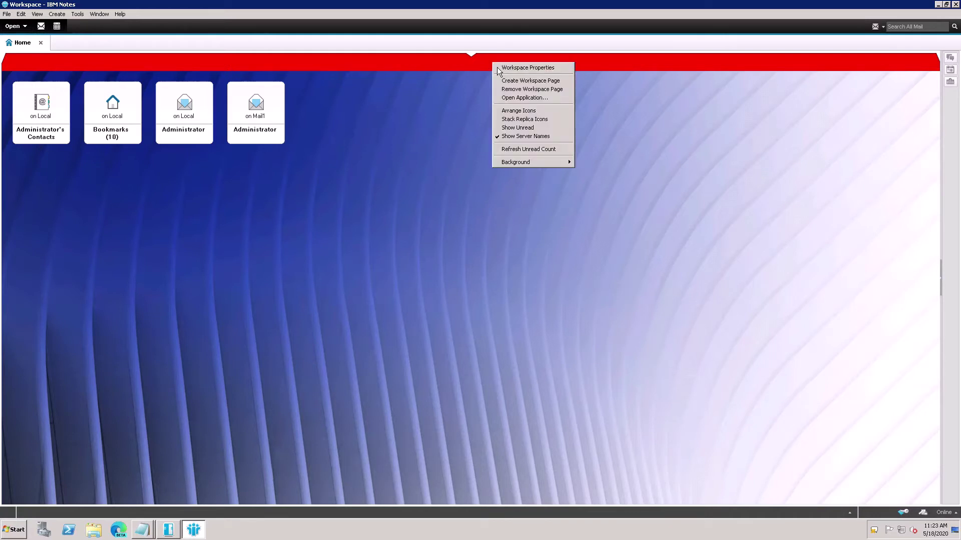
pyautogui.click(517, 83)
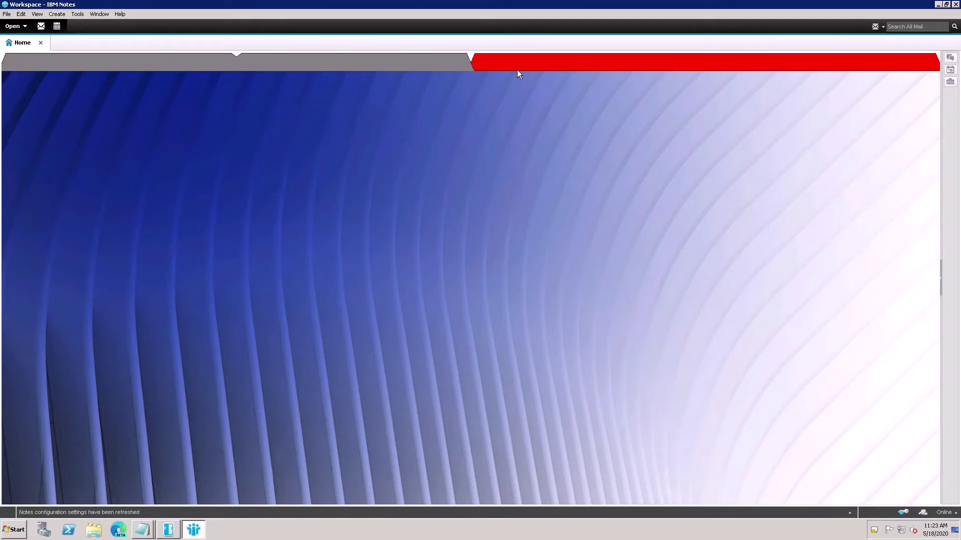
pyautogui.click(518, 70)
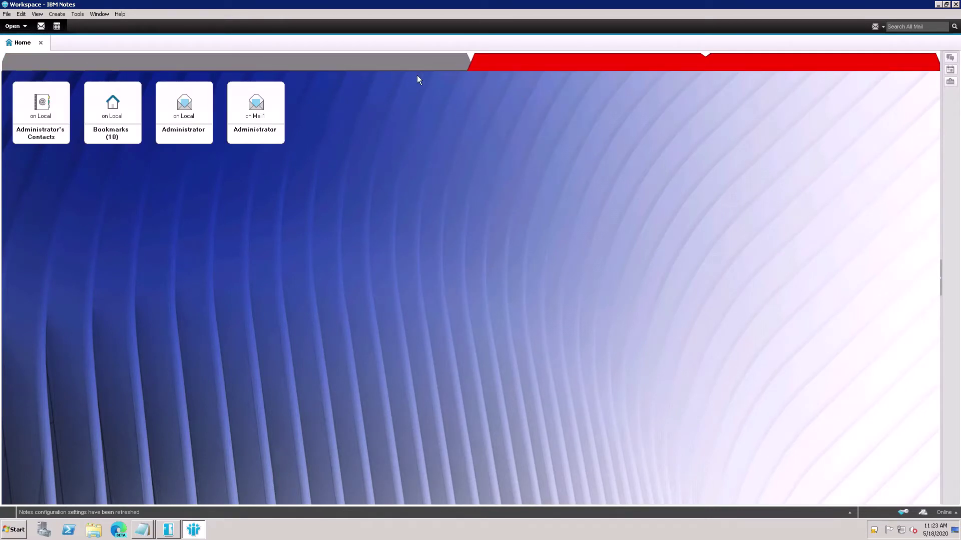
pyautogui.click(367, 74)
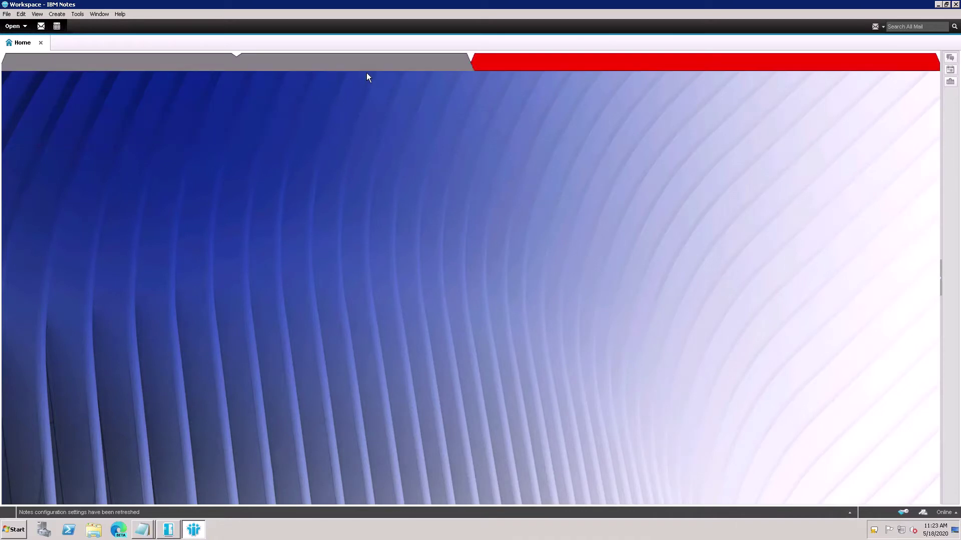
# Step: Name the new workspace page 'Office' and colour its tab yellow
pyautogui.doubleClick(319, 70)
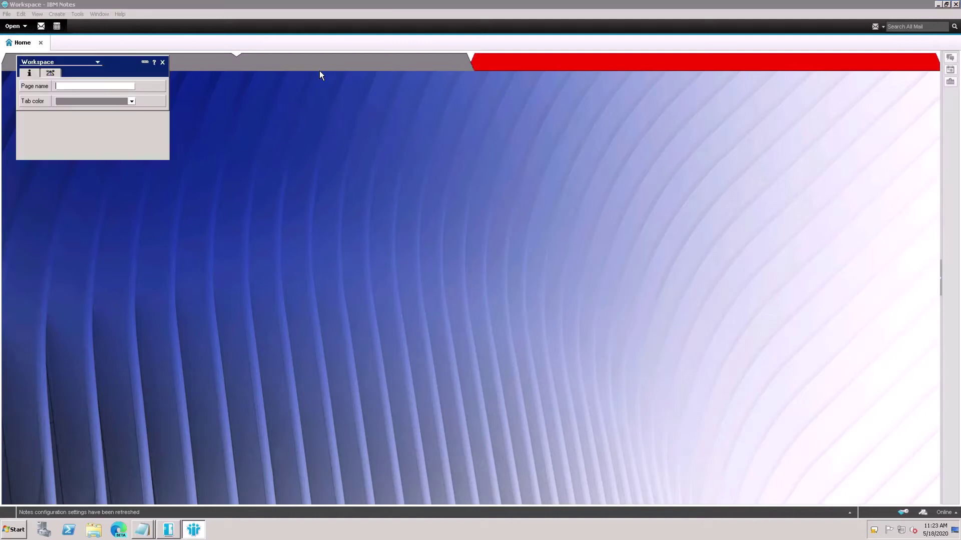
pyautogui.click(163, 63)
pyautogui.rightClick(266, 71)
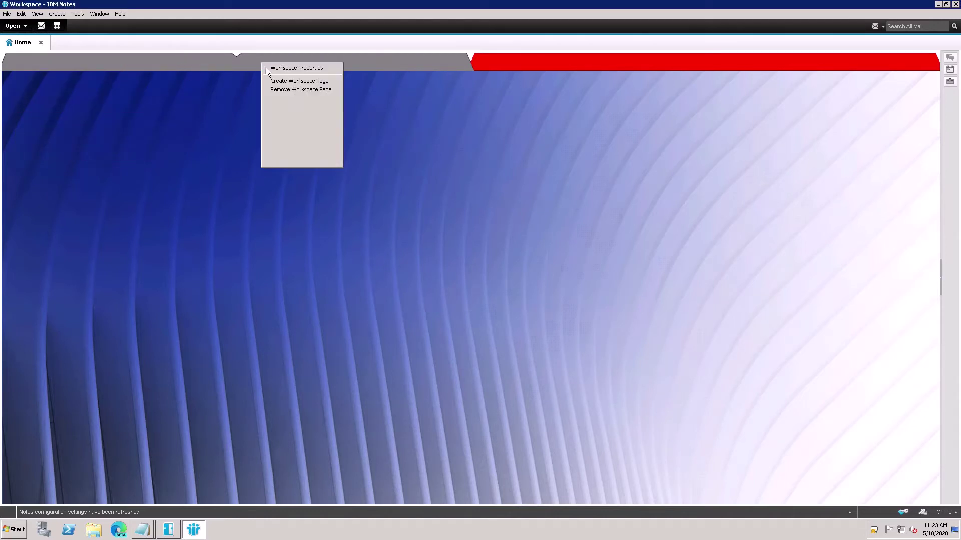
pyautogui.click(295, 73)
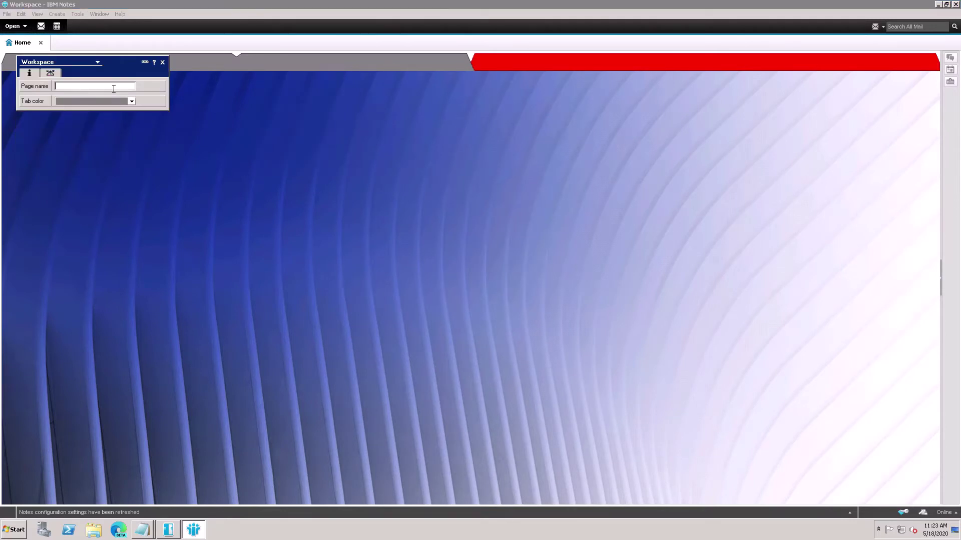
pyautogui.write('0ffice')
pyautogui.click(132, 101)
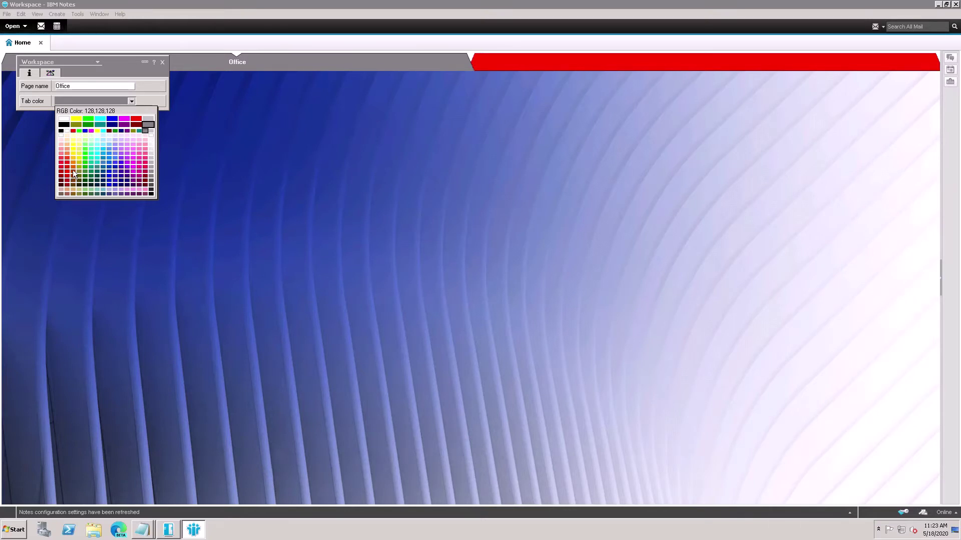
pyautogui.click(80, 157)
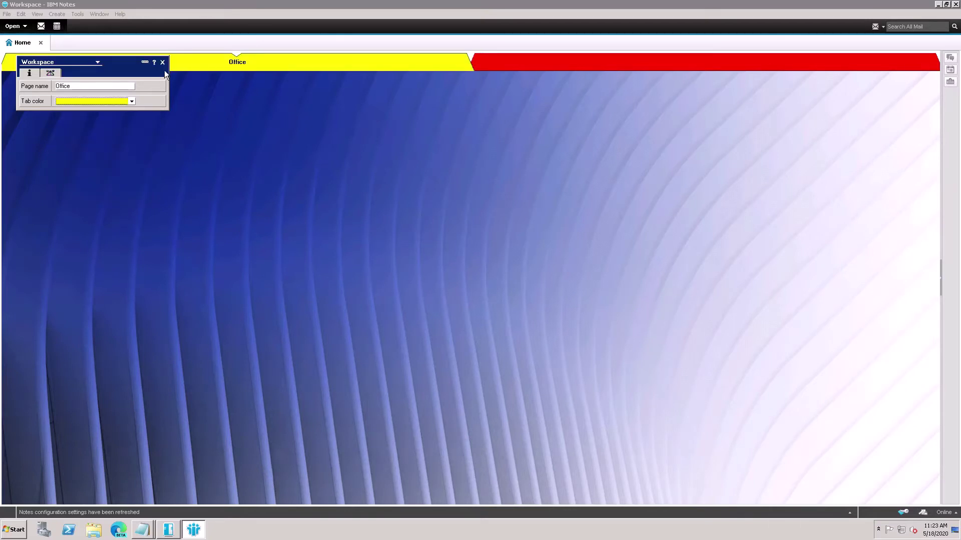
pyautogui.click(322, 146)
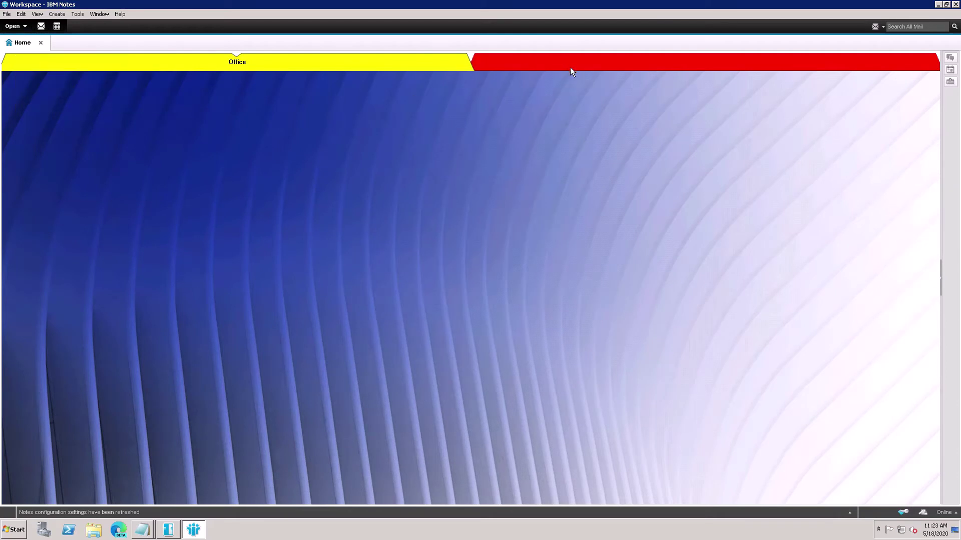
# Step: Move the Administrator on Mail1 database from the red page onto the Office page
pyautogui.click(570, 67)
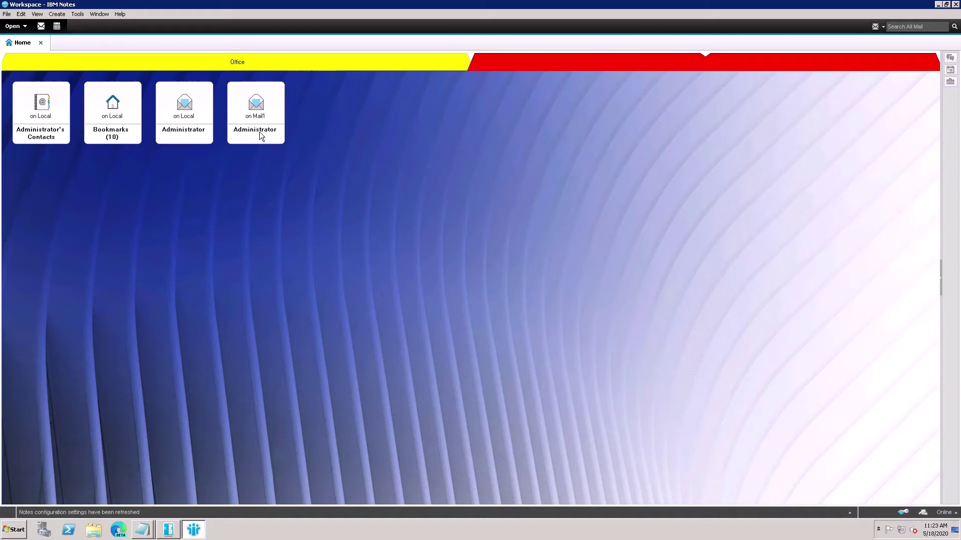
pyautogui.moveTo(260, 131); pyautogui.dragTo(240, 71)
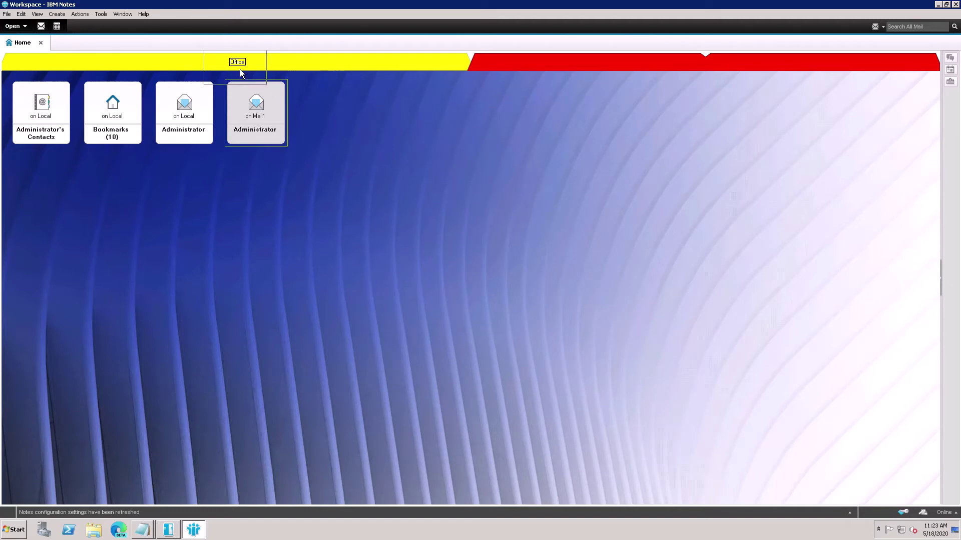
pyautogui.click(240, 73)
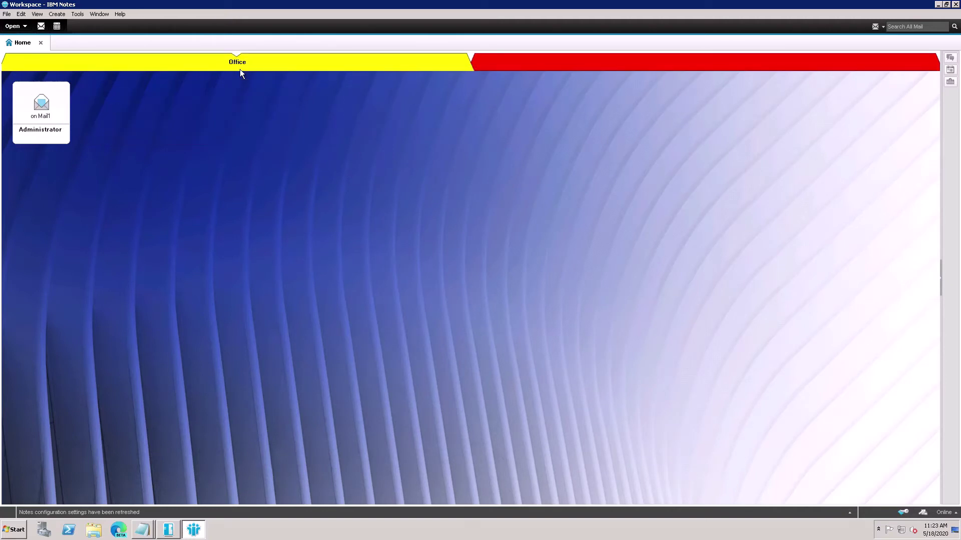
pyautogui.click(48, 131)
pyautogui.click(549, 70)
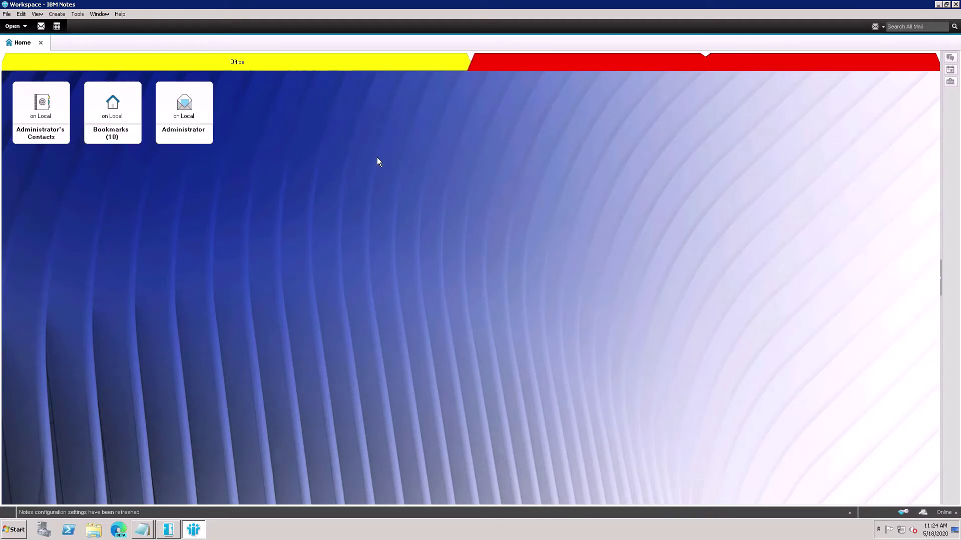
# Step: Move the local Administrator mail database onto Office and view both tiles there
pyautogui.click(196, 131)
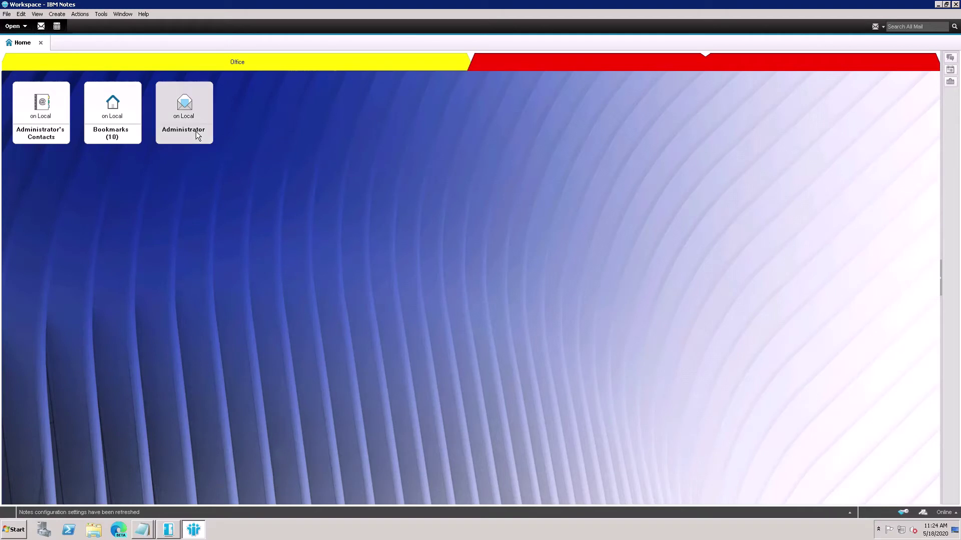
pyautogui.moveTo(196, 131); pyautogui.dragTo(240, 67)
pyautogui.moveTo(240, 67); pyautogui.dragTo(240, 67)
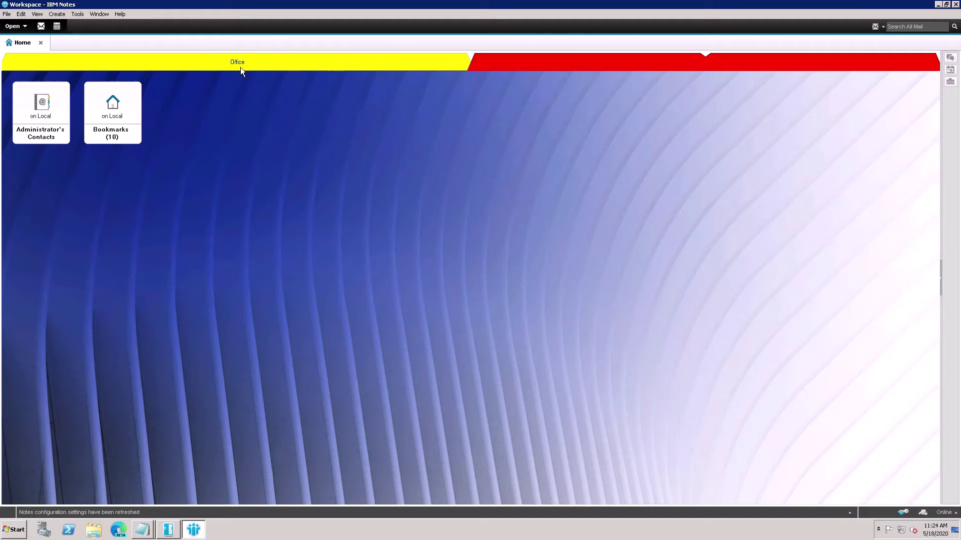
pyautogui.click(240, 67)
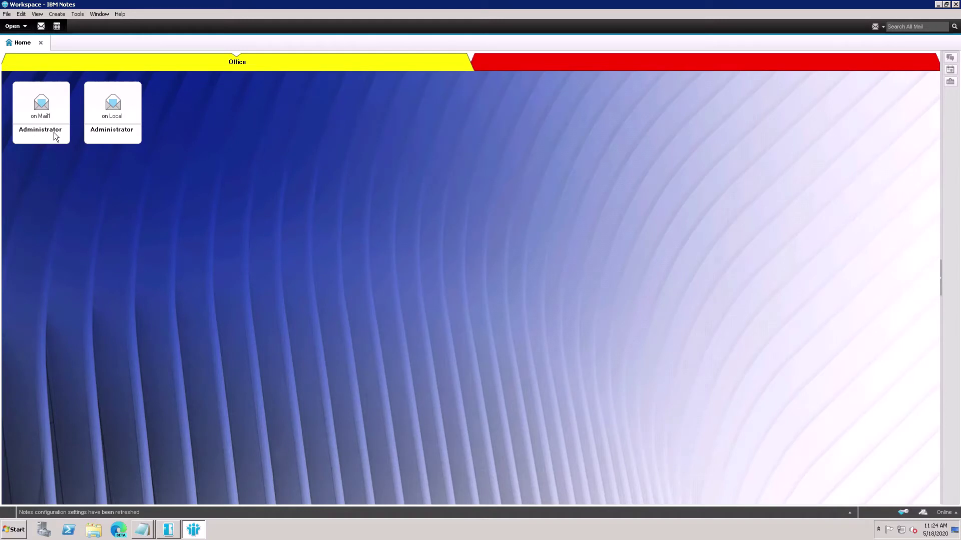
# Step: Add a third, empty workspace page from the red page's tab
pyautogui.click(135, 125)
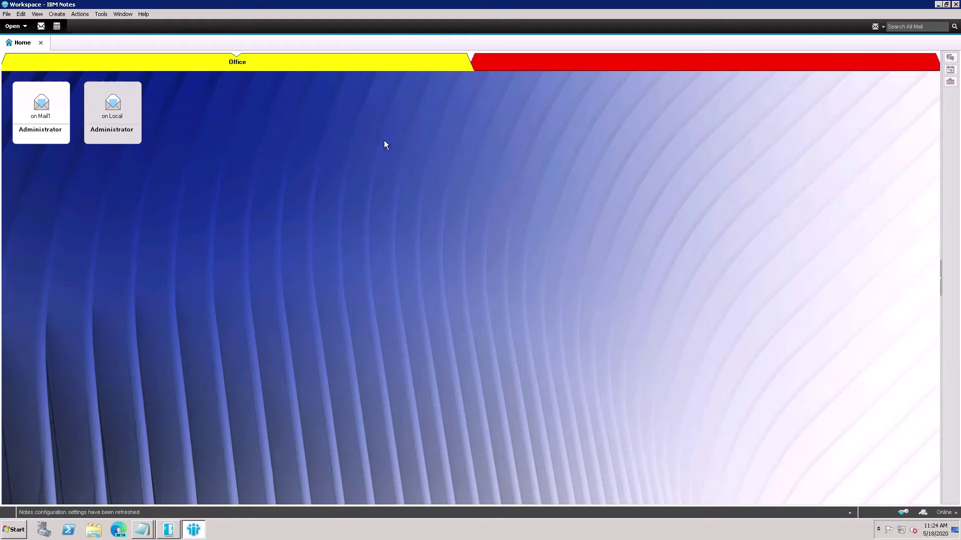
pyautogui.click(566, 70)
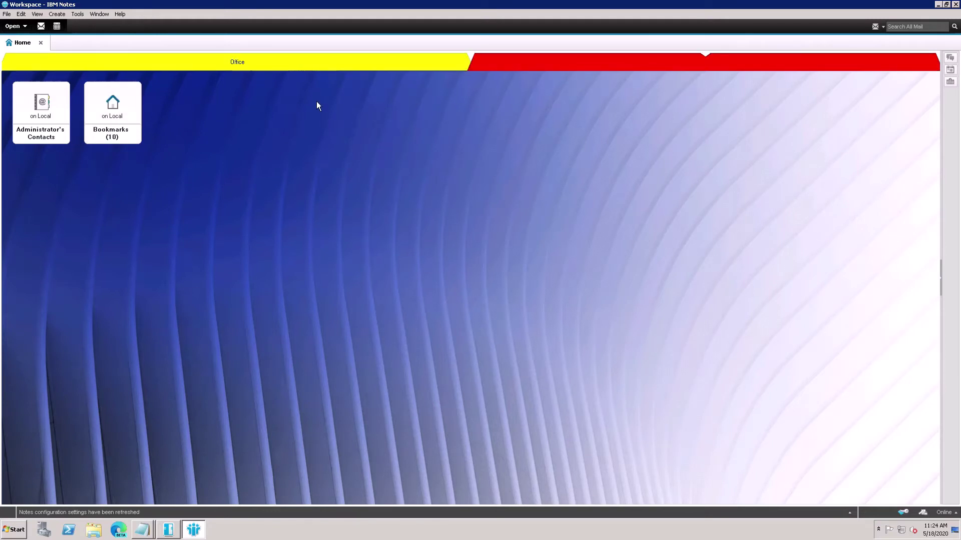
pyautogui.rightClick(515, 74)
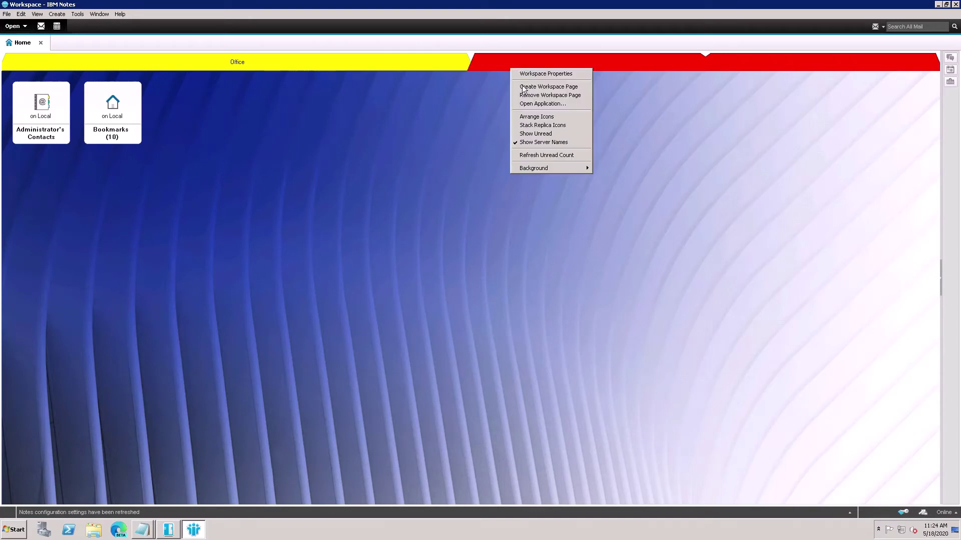
pyautogui.click(566, 88)
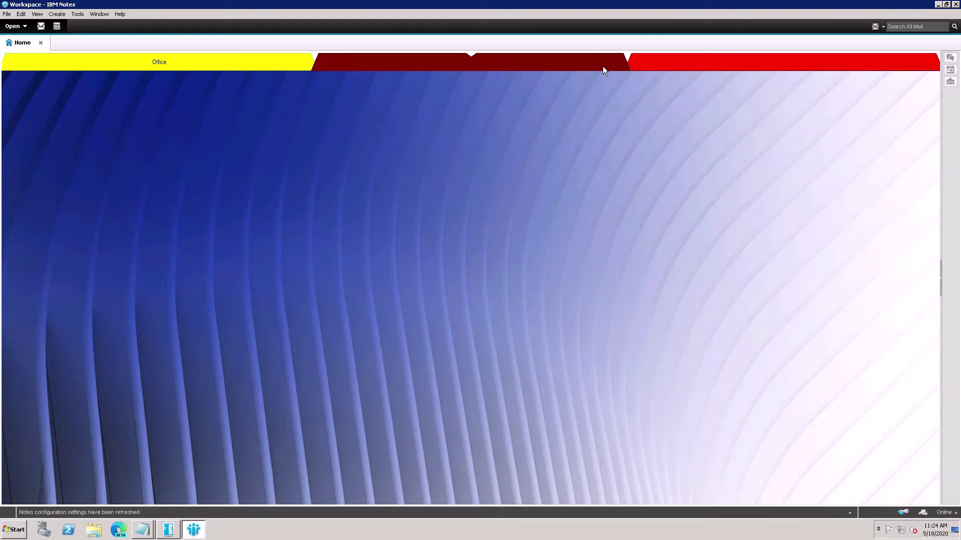
# Step: Remove the dark red workspace page and confirm the deletion
pyautogui.rightClick(604, 70)
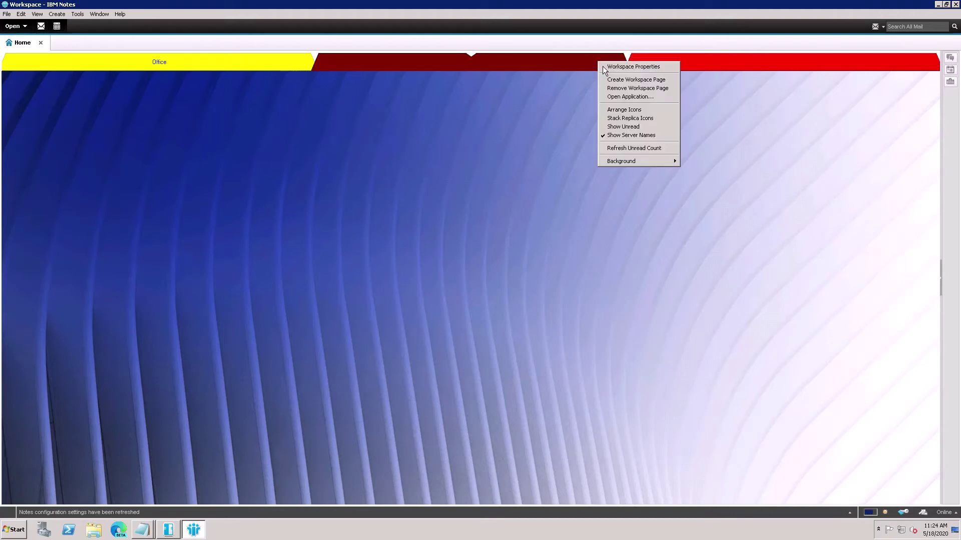
pyautogui.click(627, 92)
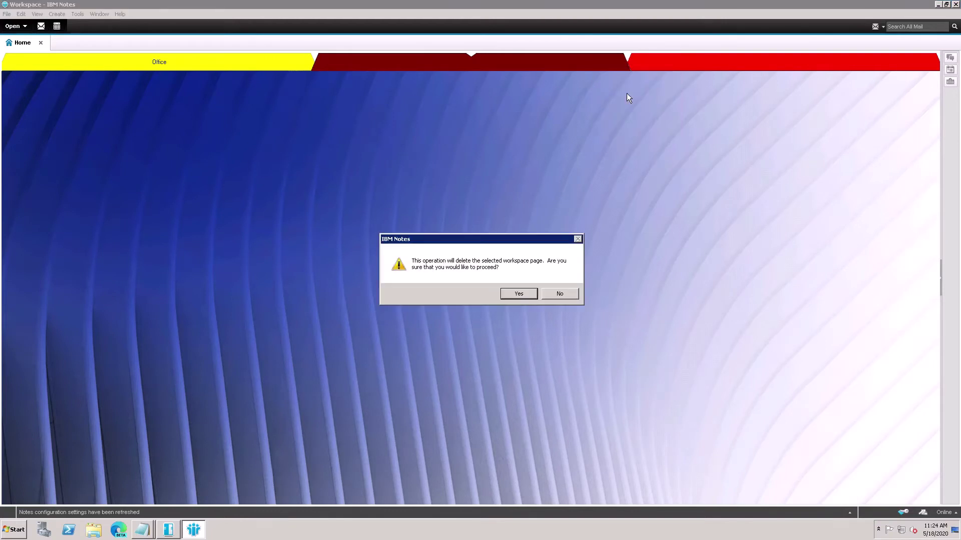
pyautogui.click(519, 294)
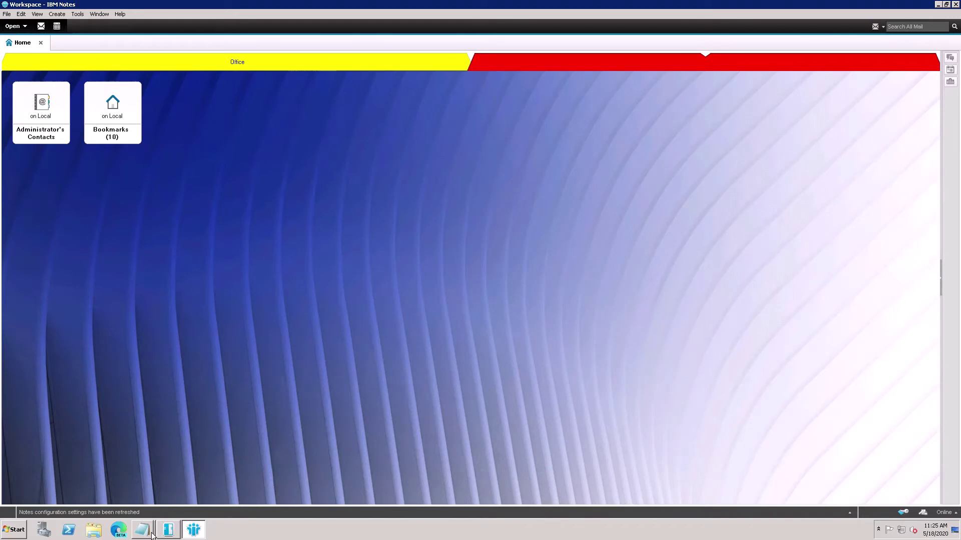
pyautogui.moveTo(150, 535)
# Step: From the Office page's workspace properties, check % used and compact desktop8.ndk to 98.9% used
pyautogui.click(293, 67)
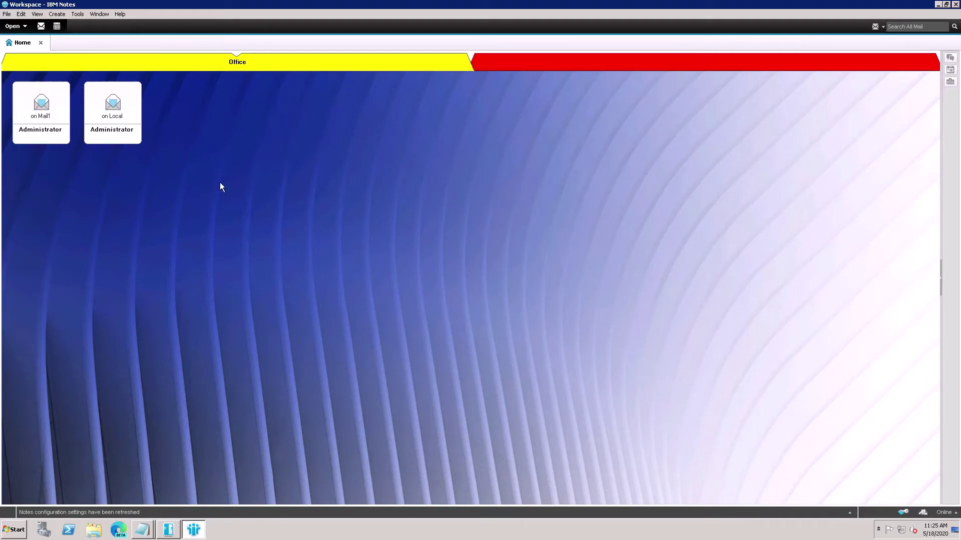
pyautogui.rightClick(270, 150)
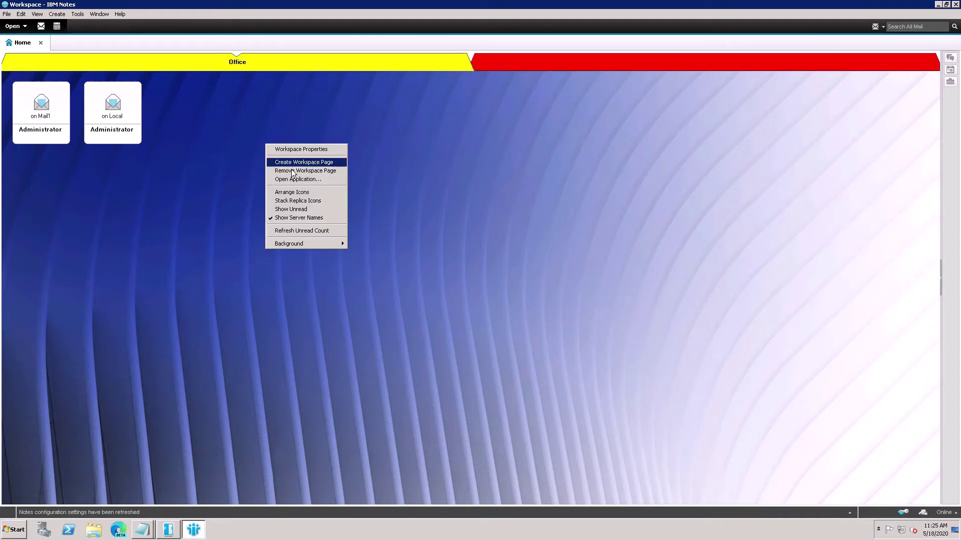
pyautogui.click(322, 153)
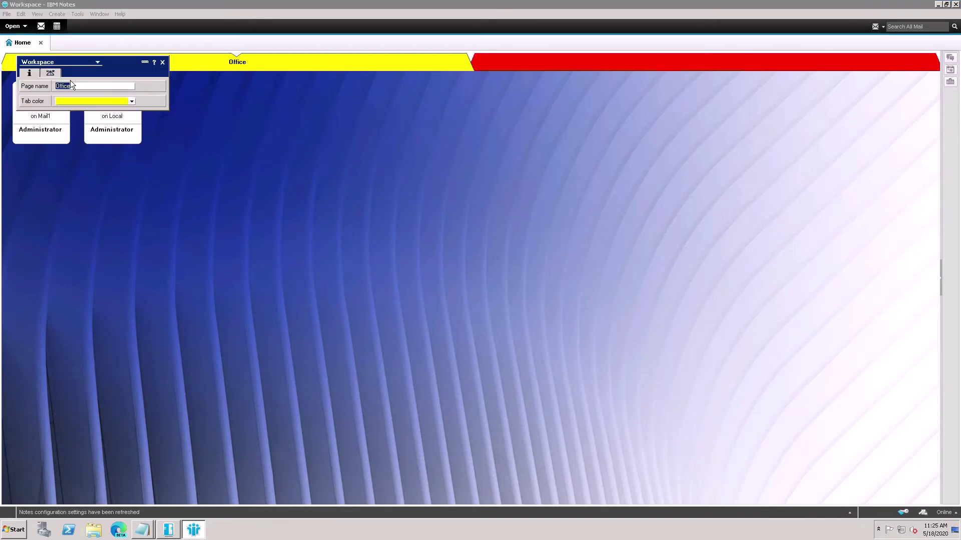
pyautogui.click(55, 75)
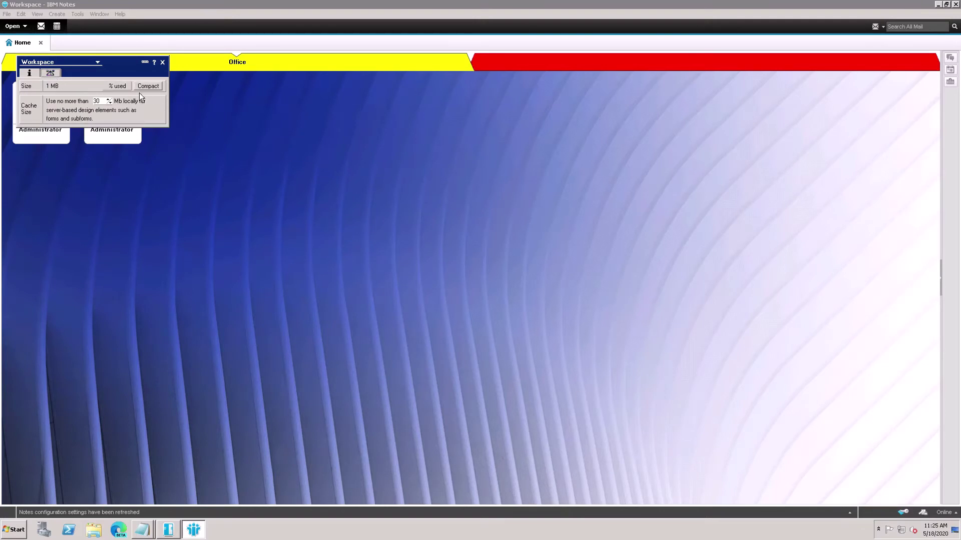
pyautogui.click(117, 86)
pyautogui.click(153, 88)
pyautogui.click(162, 63)
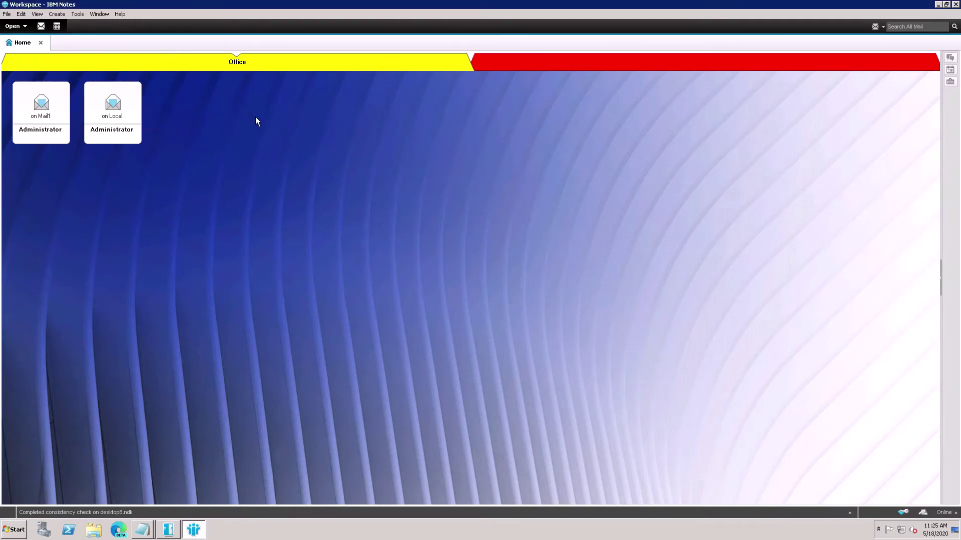
# Step: Set the JPEG Bench-Background-15-2560x1920-768x576 park bench picture as the workspace background
pyautogui.rightClick(223, 129)
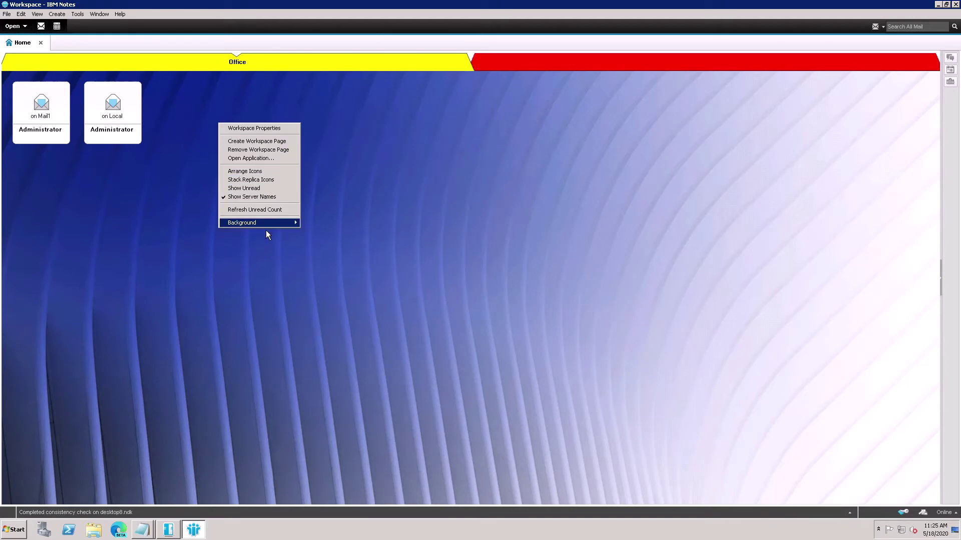
pyautogui.moveTo(266, 230)
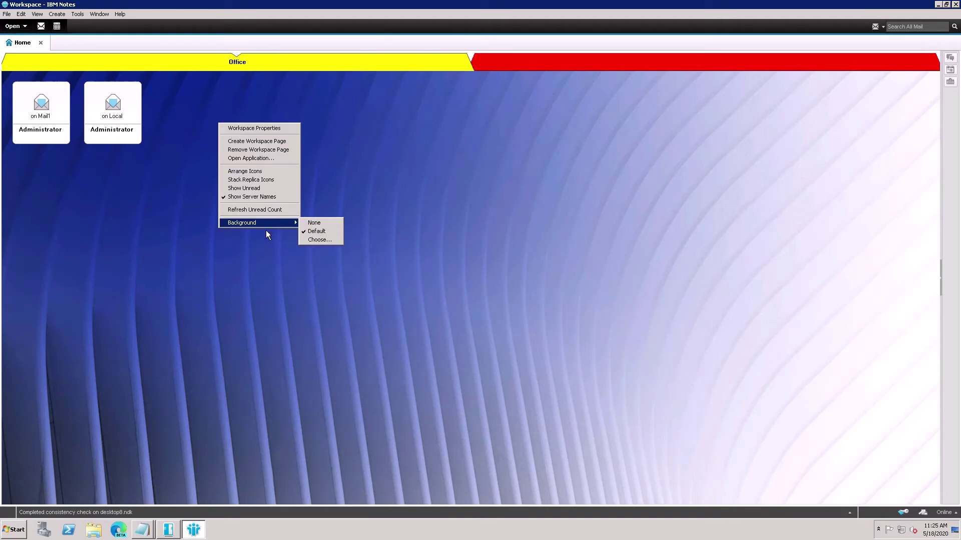
pyautogui.click(321, 245)
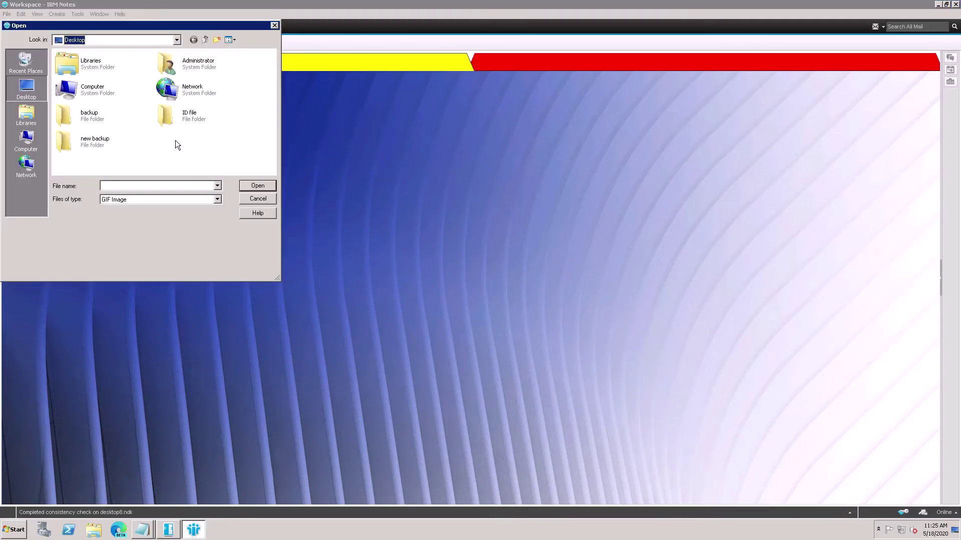
pyautogui.click(138, 200)
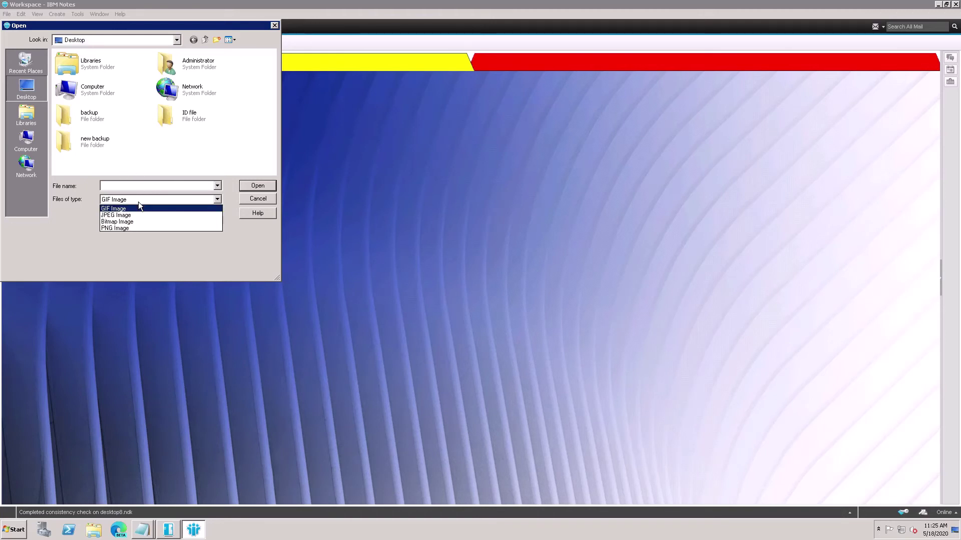
pyautogui.click(131, 221)
pyautogui.click(176, 148)
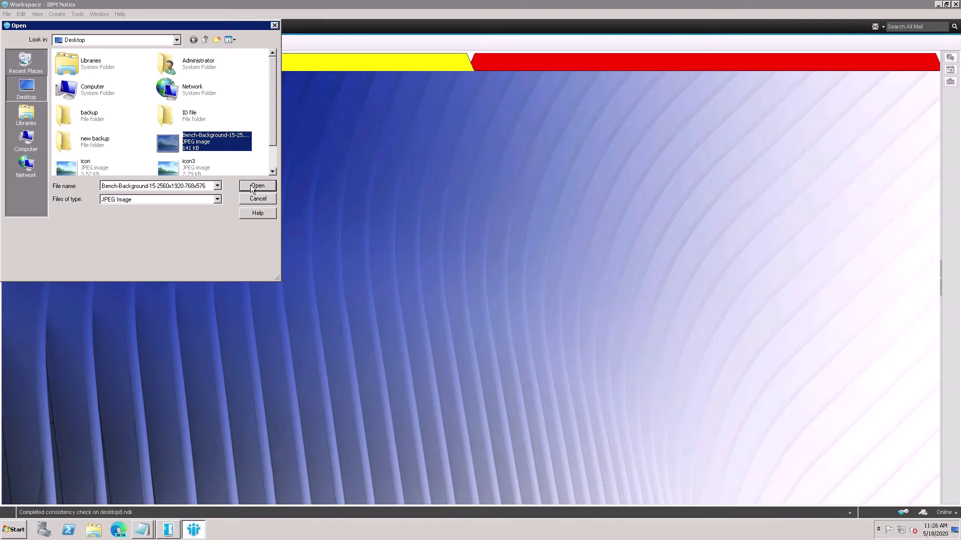
pyautogui.click(257, 191)
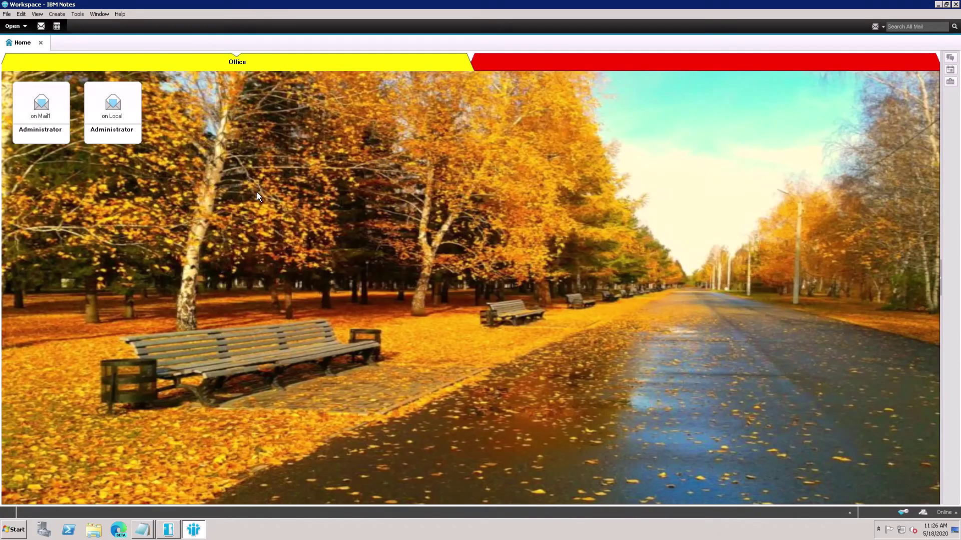
# Step: Change the workspace background to the JPEG 'livestream' autumn forest road picture
pyautogui.rightClick(210, 126)
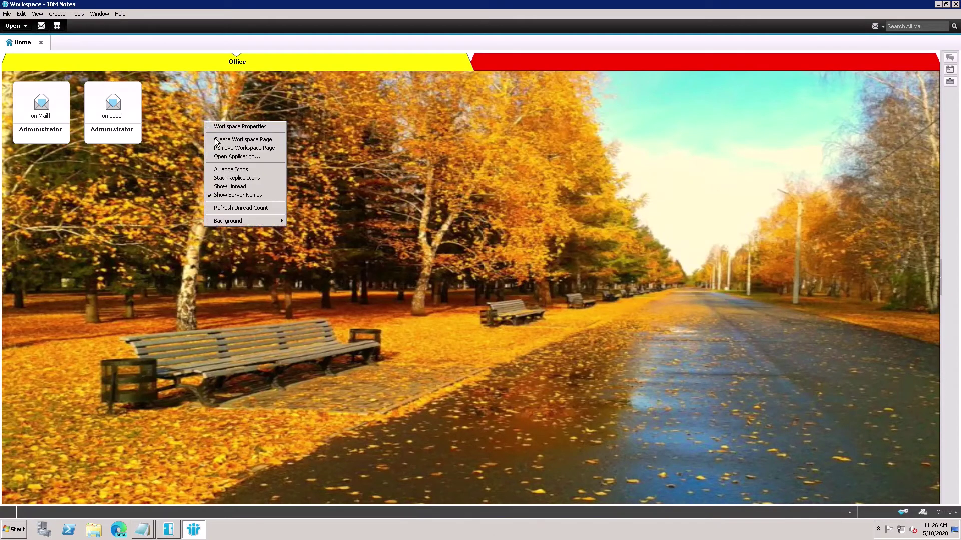
pyautogui.moveTo(272, 225)
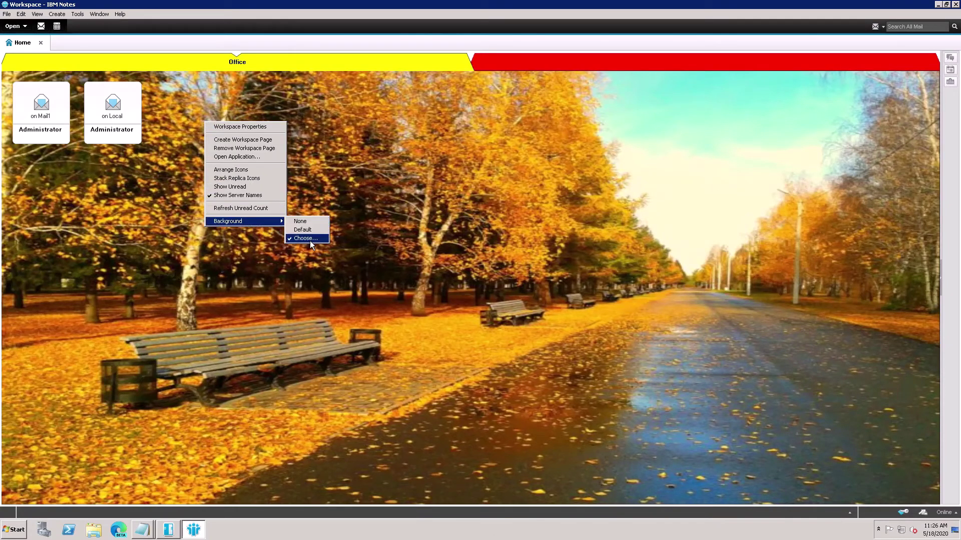
pyautogui.click(310, 242)
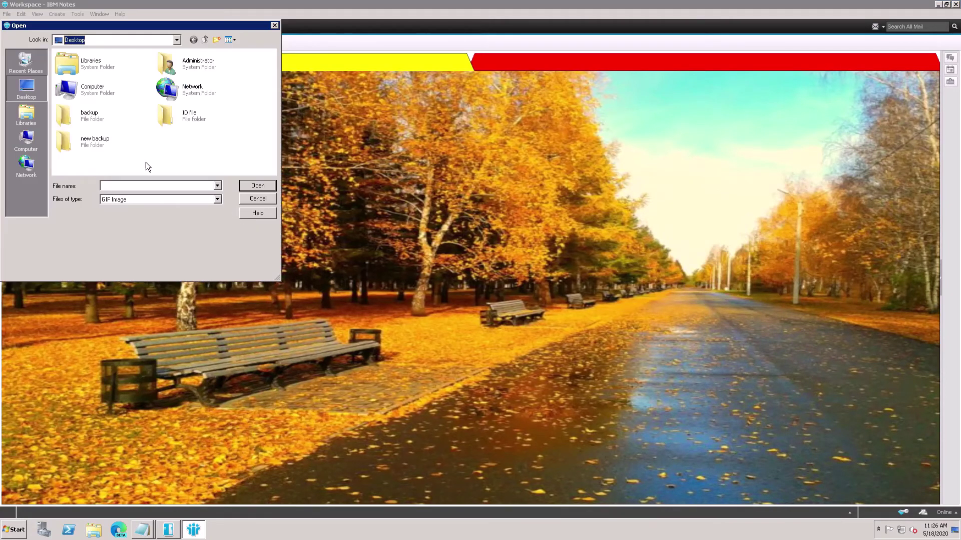
pyautogui.click(163, 199)
pyautogui.click(131, 215)
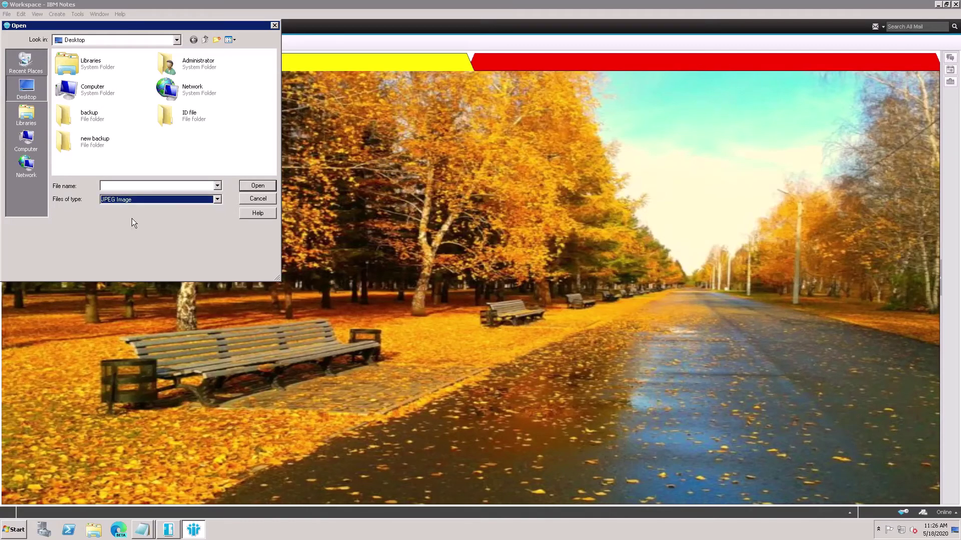
pyautogui.scroll(-2, 277, 176)
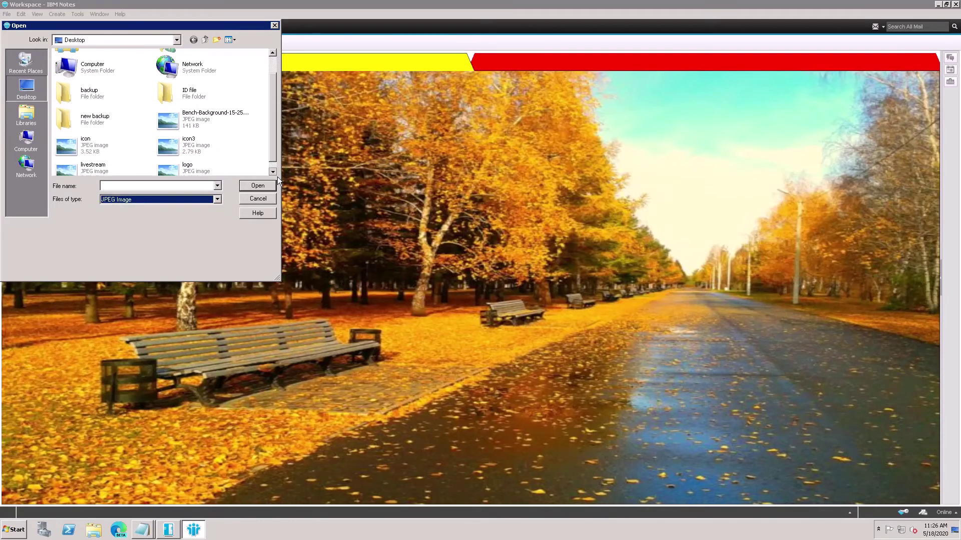
pyautogui.click(84, 170)
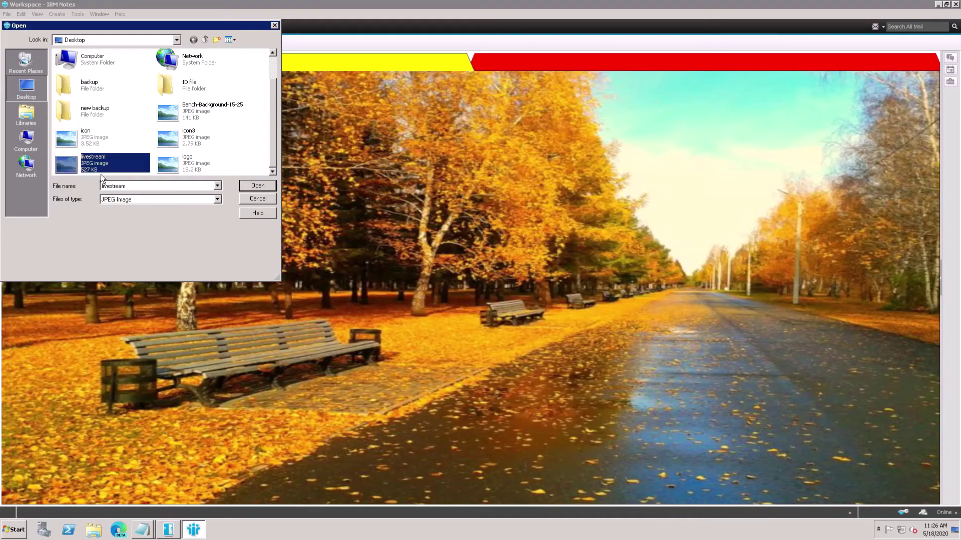
pyautogui.click(252, 187)
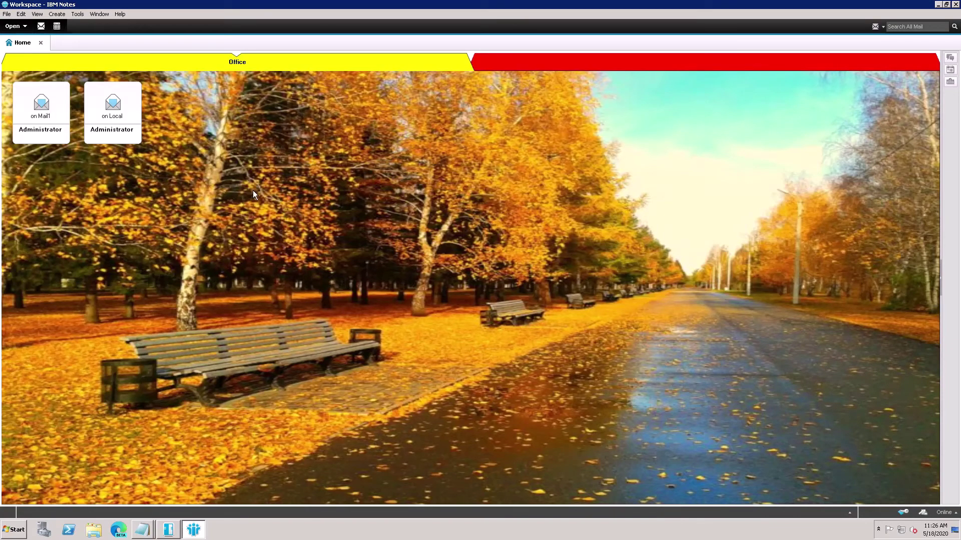
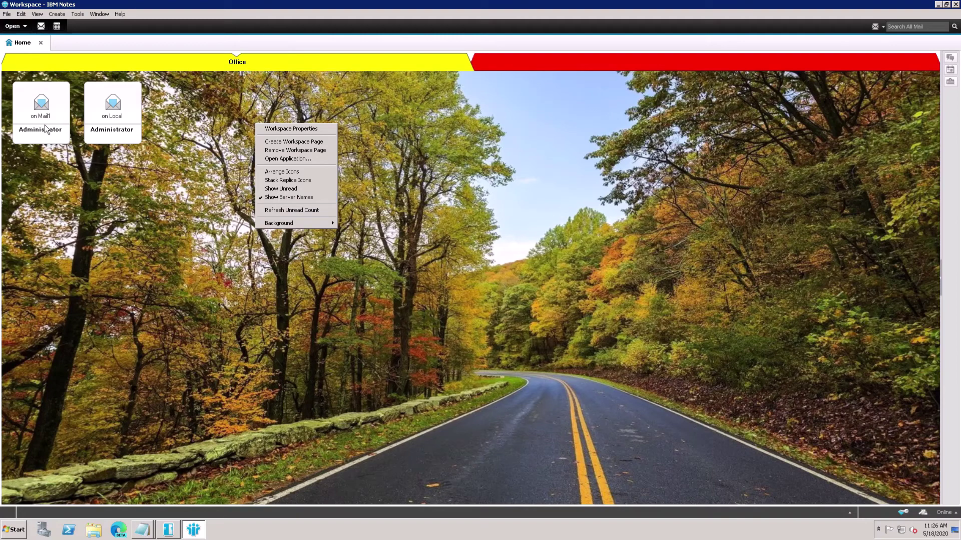
pyautogui.click(44, 125)
pyautogui.click(48, 123)
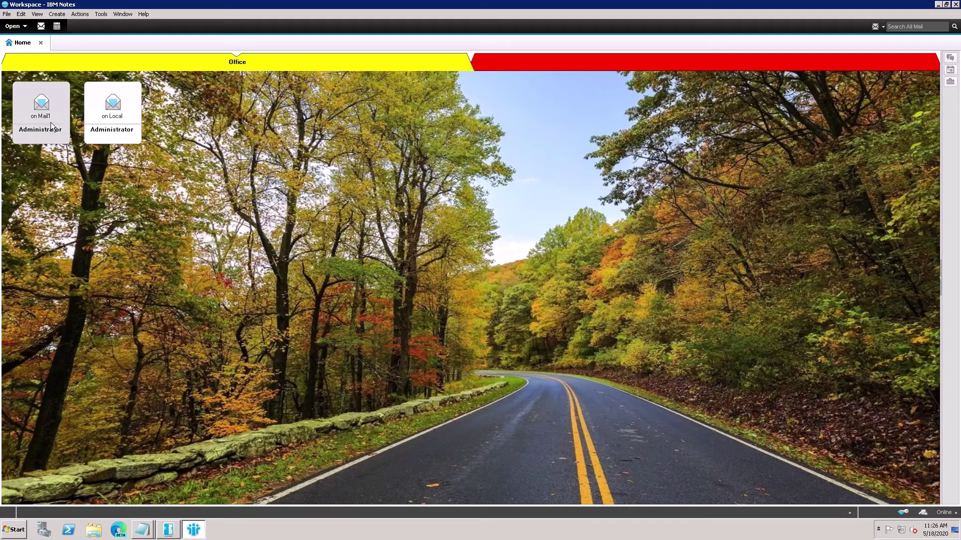
pyautogui.rightClick(287, 154)
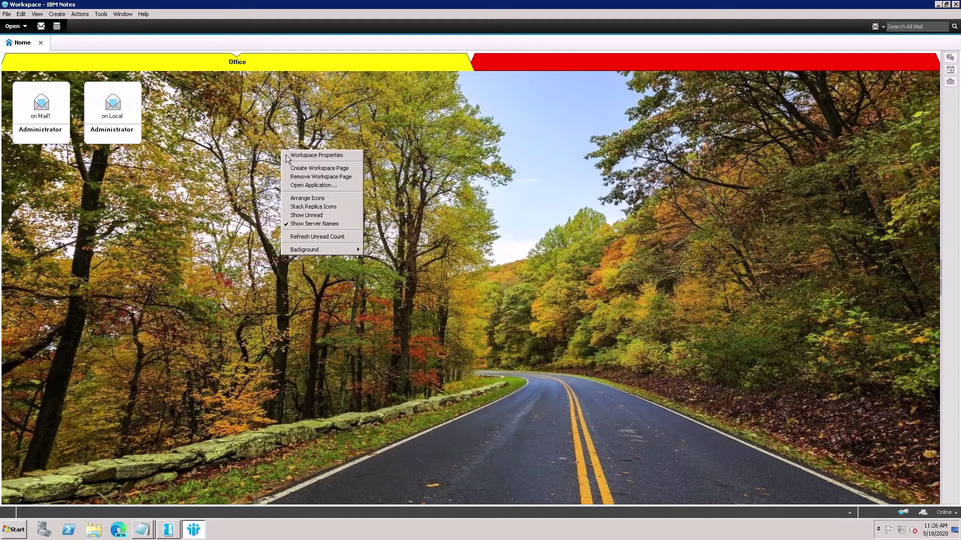
pyautogui.click(315, 226)
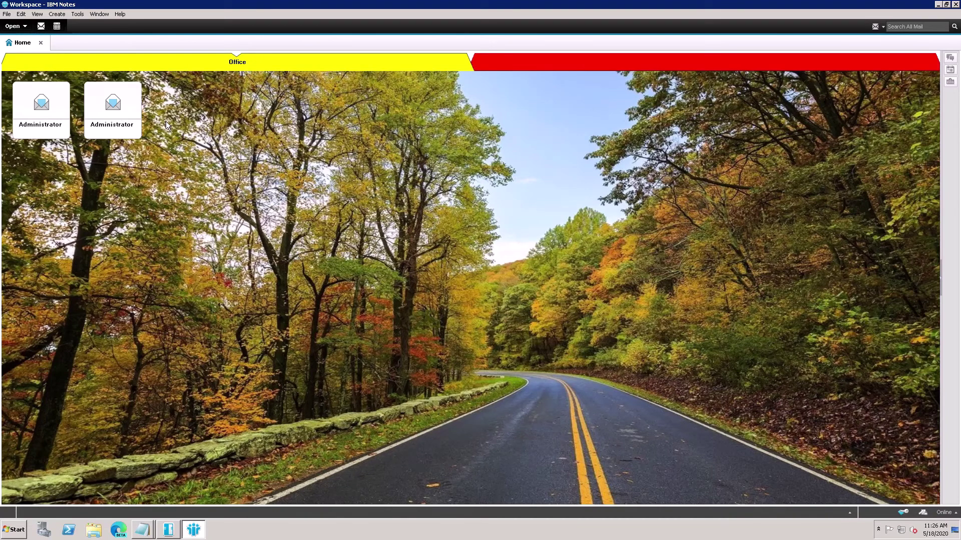
pyautogui.rightClick(224, 134)
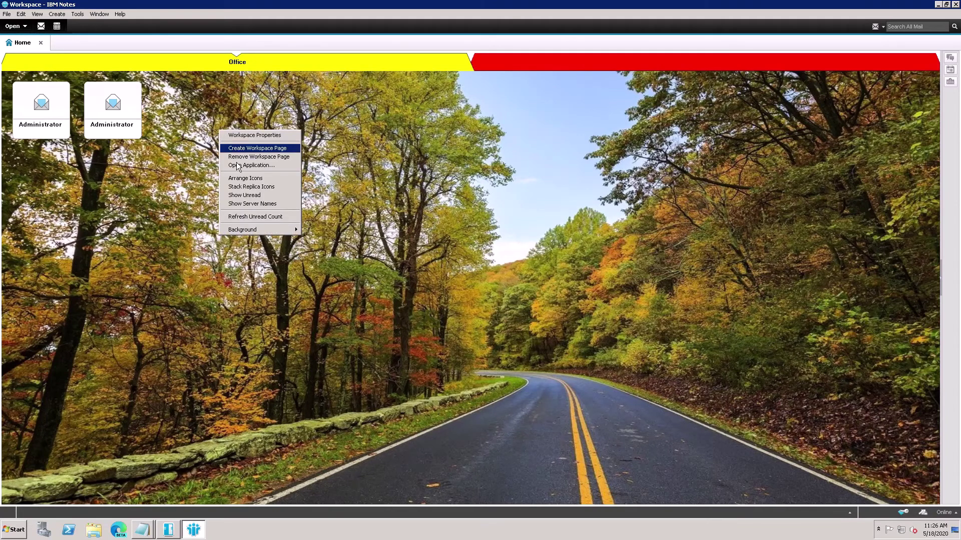
pyautogui.click(250, 206)
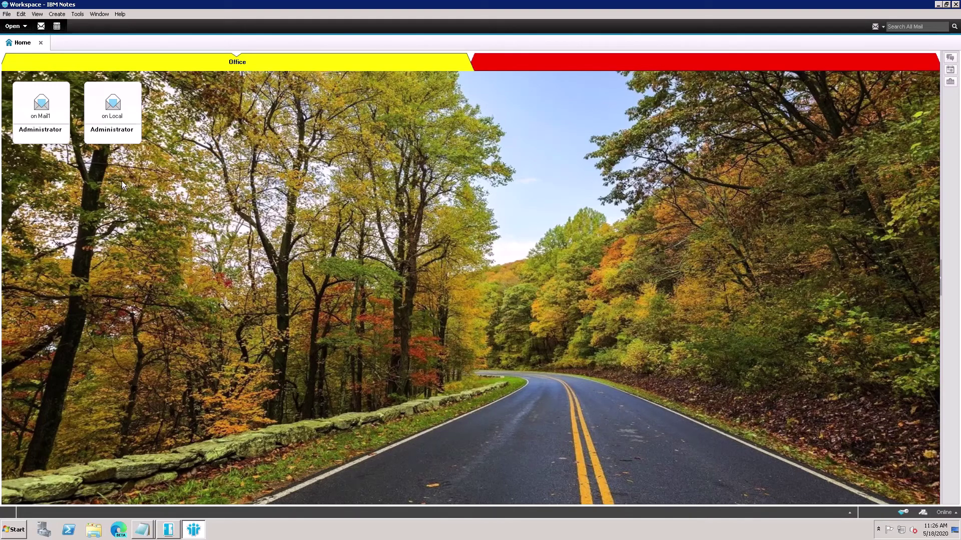
pyautogui.rightClick(244, 144)
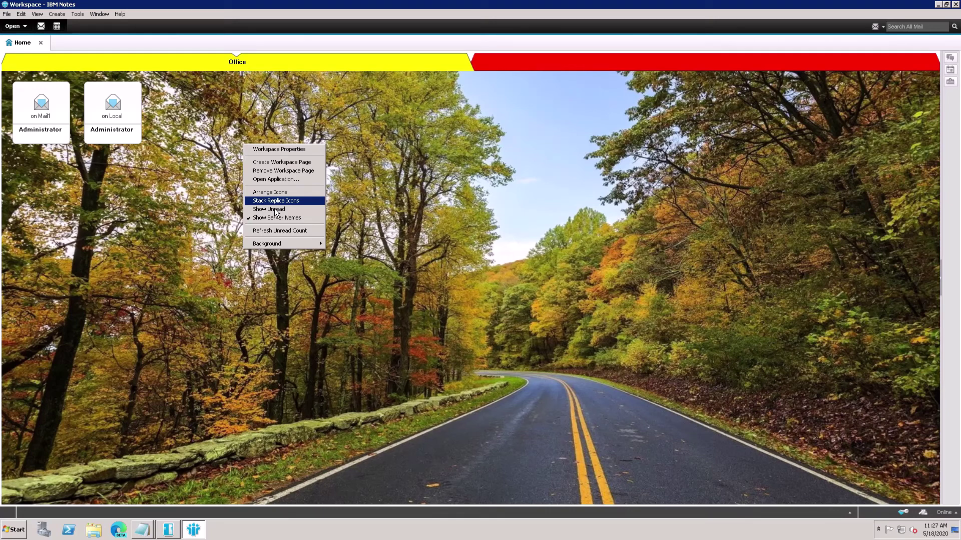
pyautogui.click(274, 206)
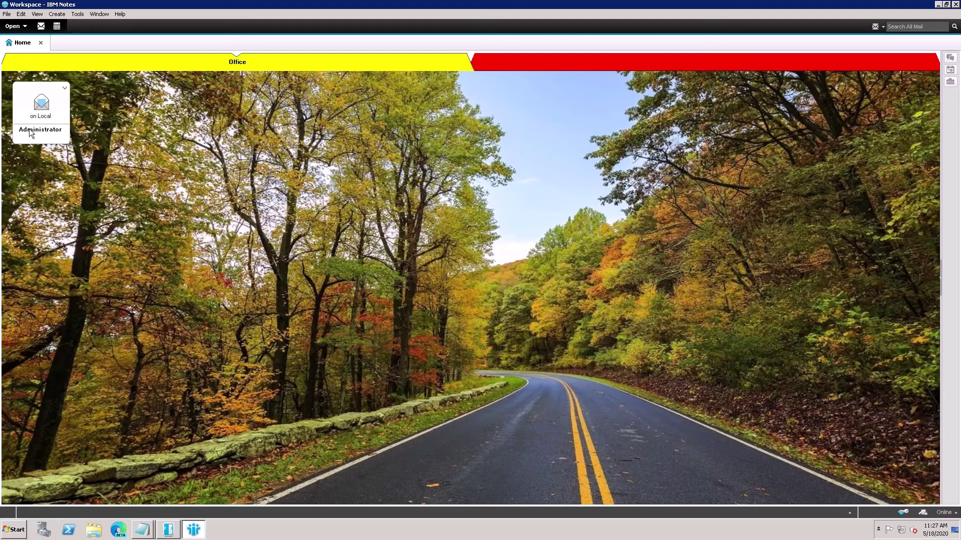
pyautogui.click(70, 92)
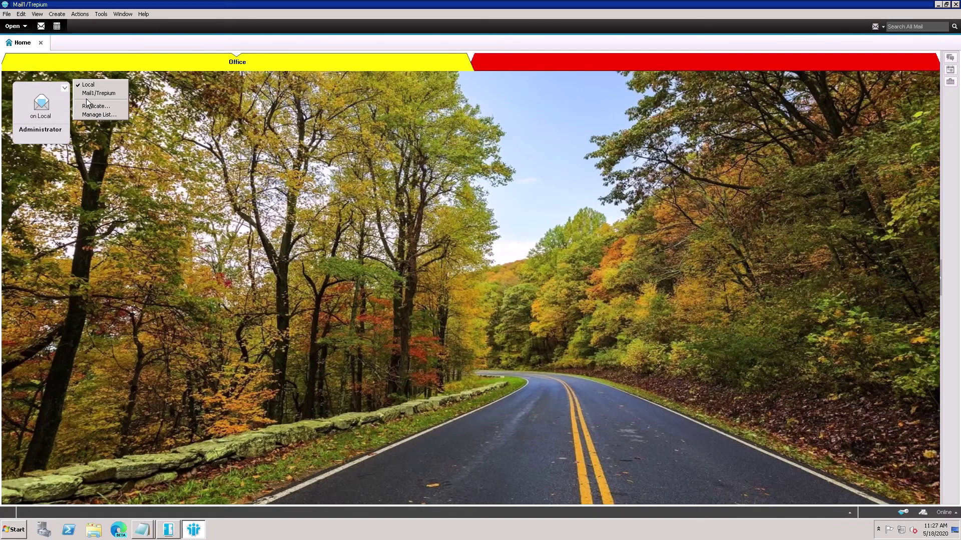
pyautogui.click(86, 98)
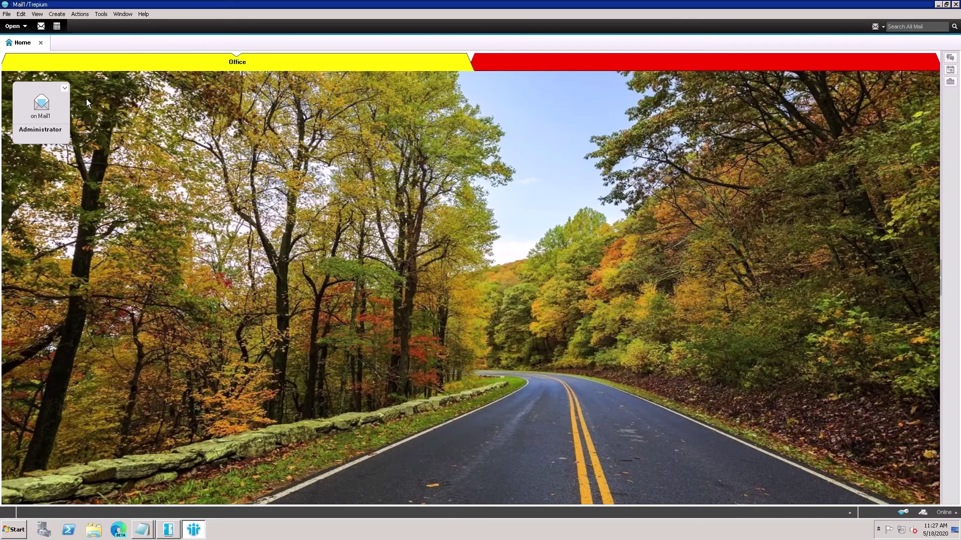
pyautogui.rightClick(221, 172)
pyautogui.click(240, 226)
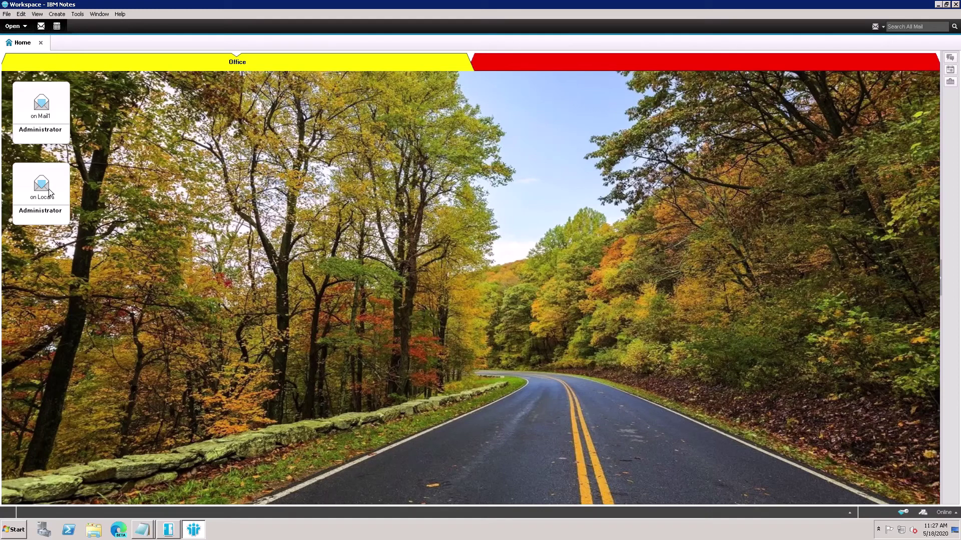
pyautogui.click(44, 199)
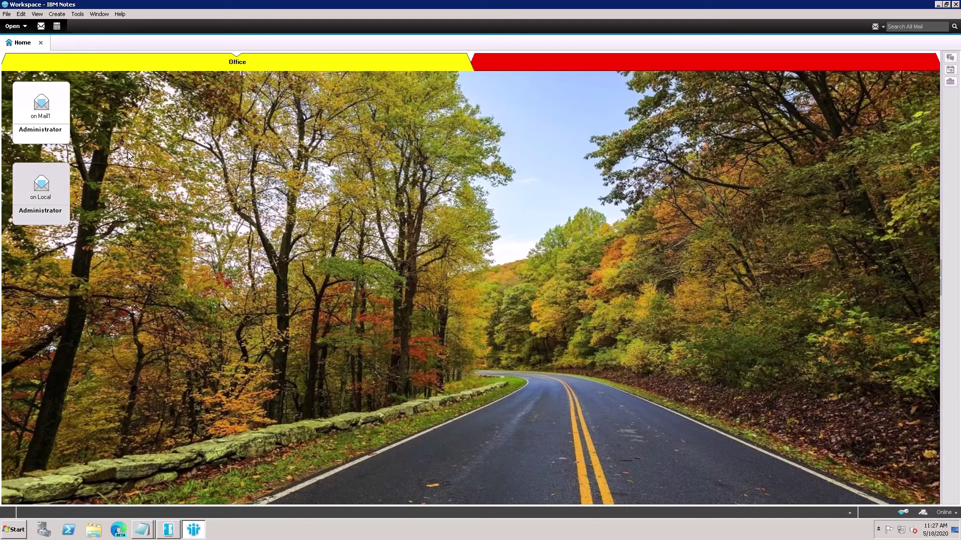
pyautogui.moveTo(125, 125); pyautogui.dragTo(125, 125)
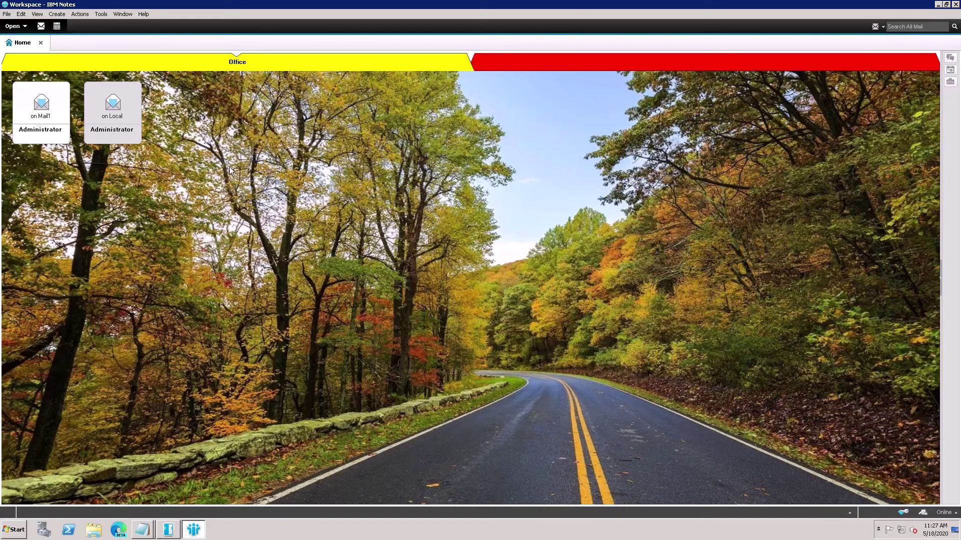
pyautogui.rightClick(245, 114)
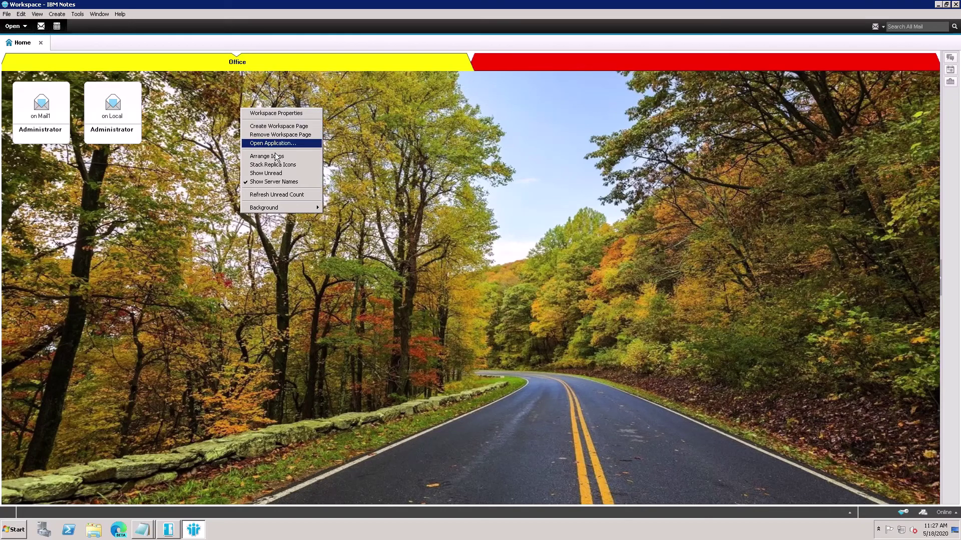
pyautogui.click(287, 179)
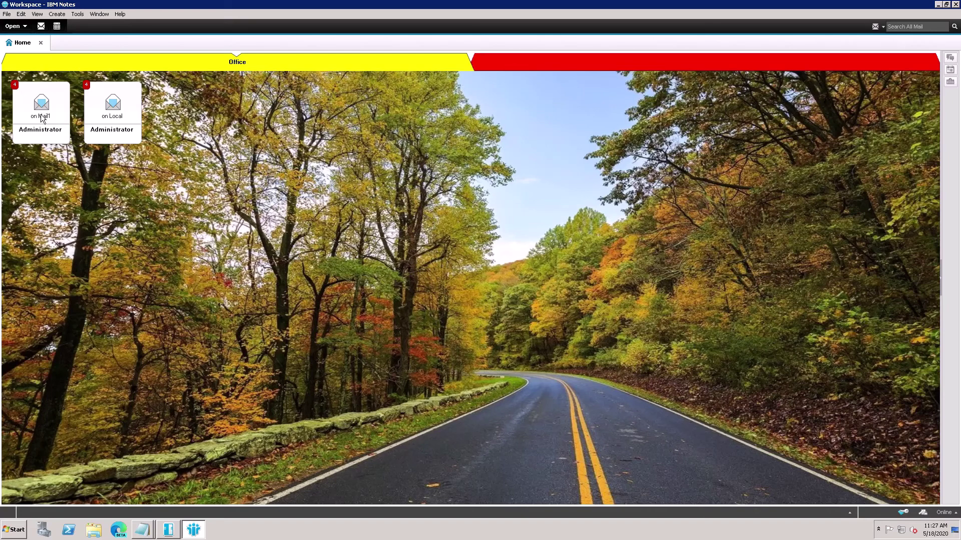
pyautogui.click(21, 96)
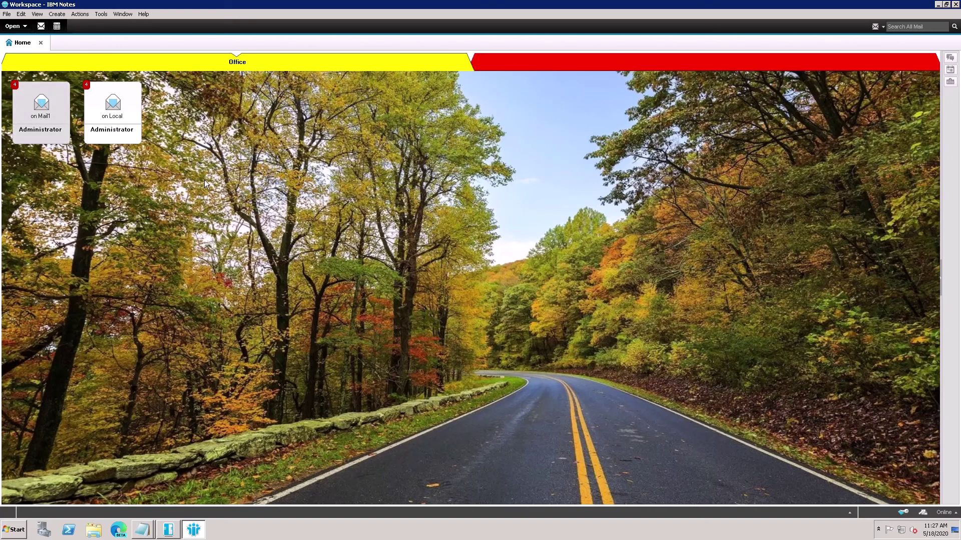
pyautogui.rightClick(276, 165)
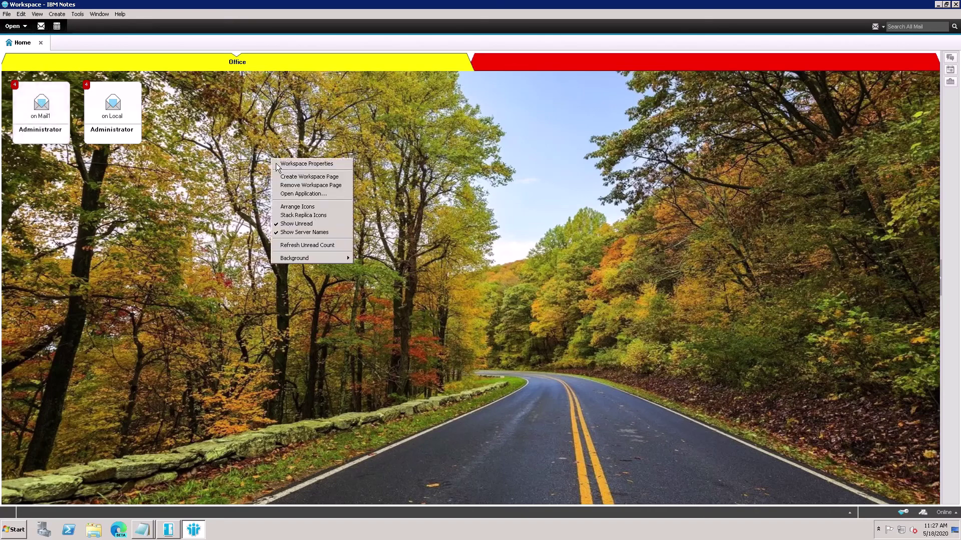
pyautogui.click(298, 225)
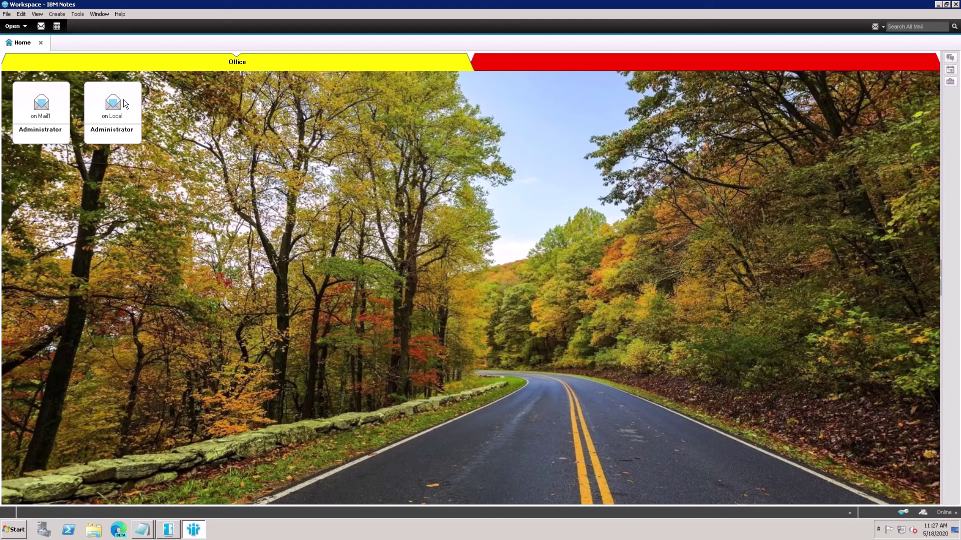
# Step: Turn on Show Unread for the workspace page so unread-count badges display
pyautogui.rightClick(287, 160)
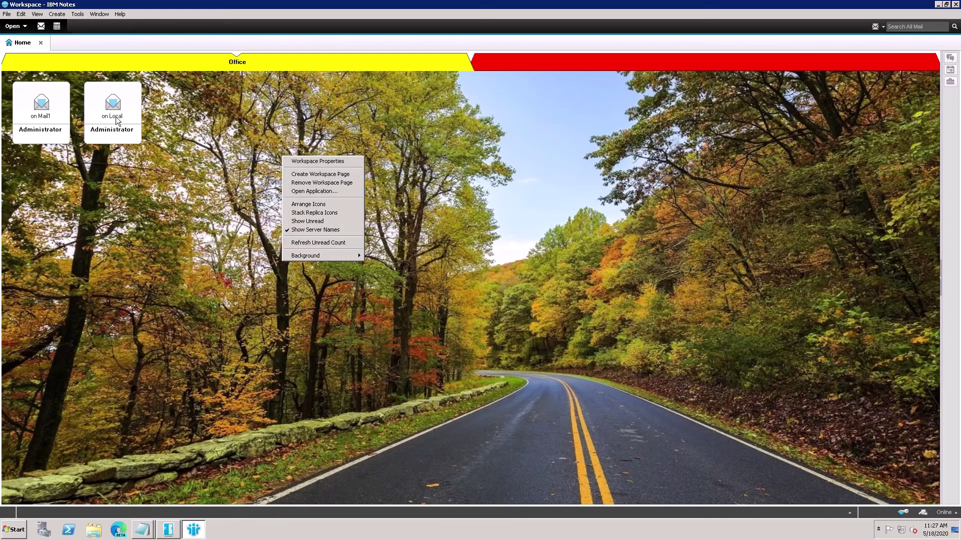
pyautogui.rightClick(226, 108)
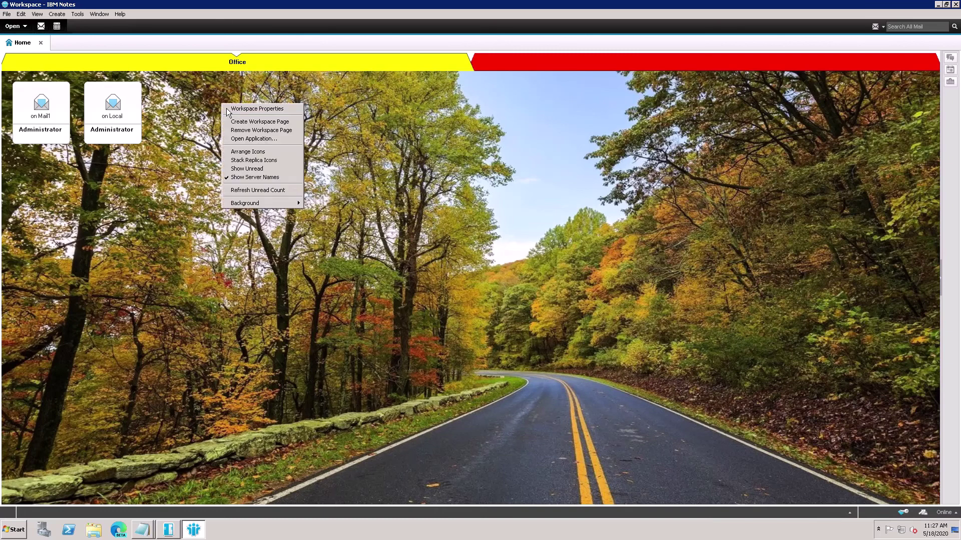
pyautogui.click(251, 172)
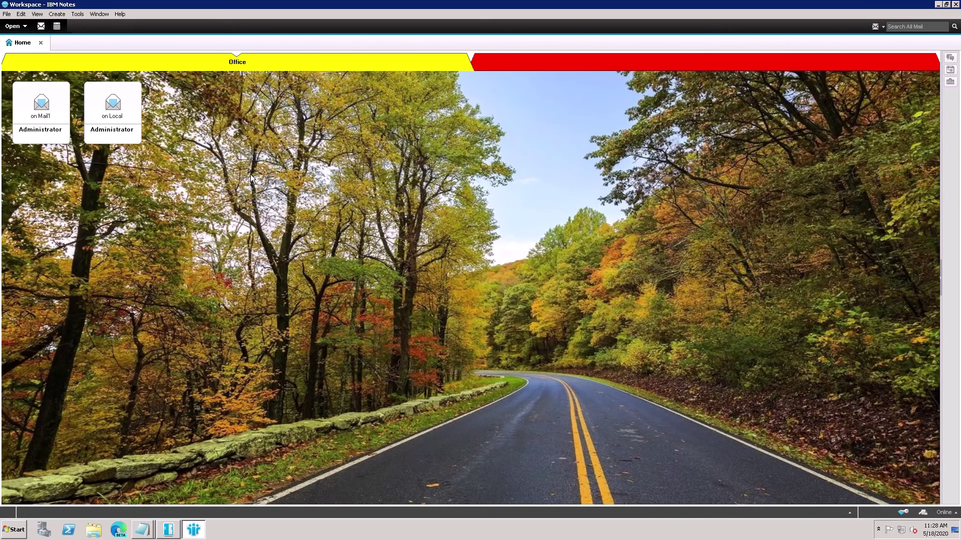
# Step: Refresh the unread counts so both Administrator mail icons show badges reading 4
pyautogui.rightClick(253, 145)
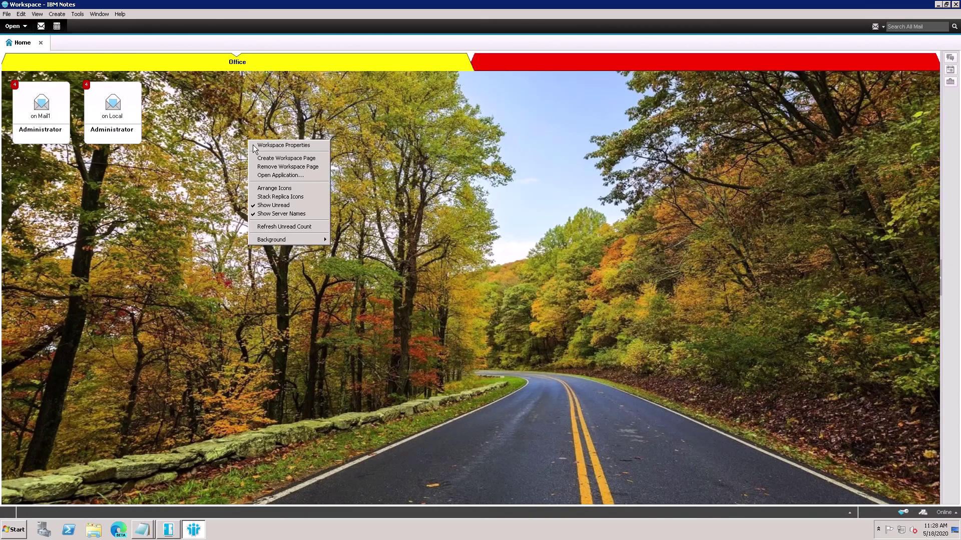
pyautogui.click(290, 229)
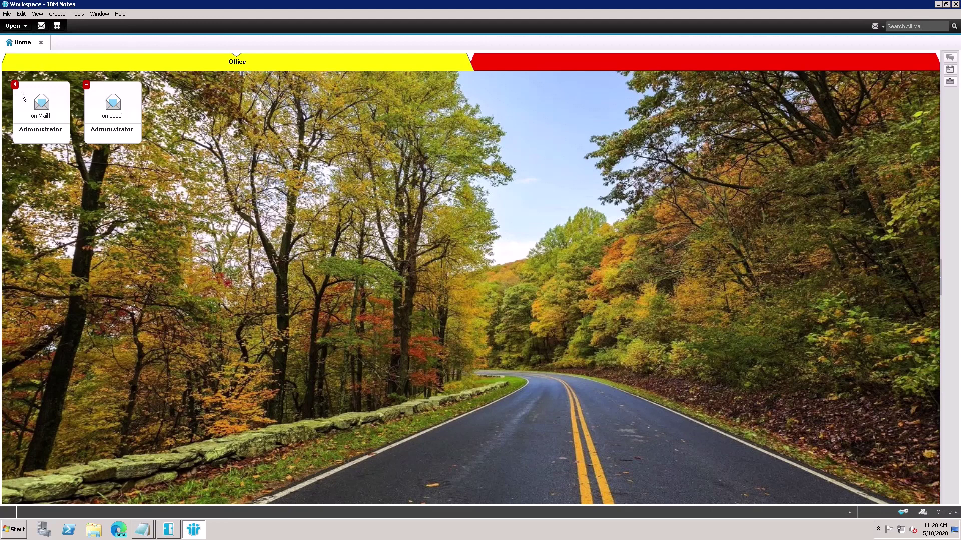
pyautogui.rightClick(228, 151)
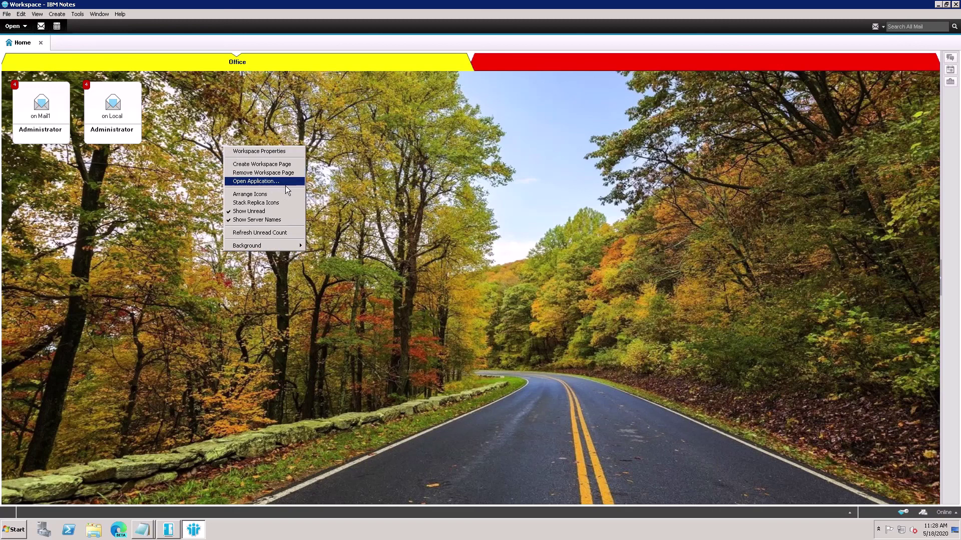
pyautogui.click(503, 145)
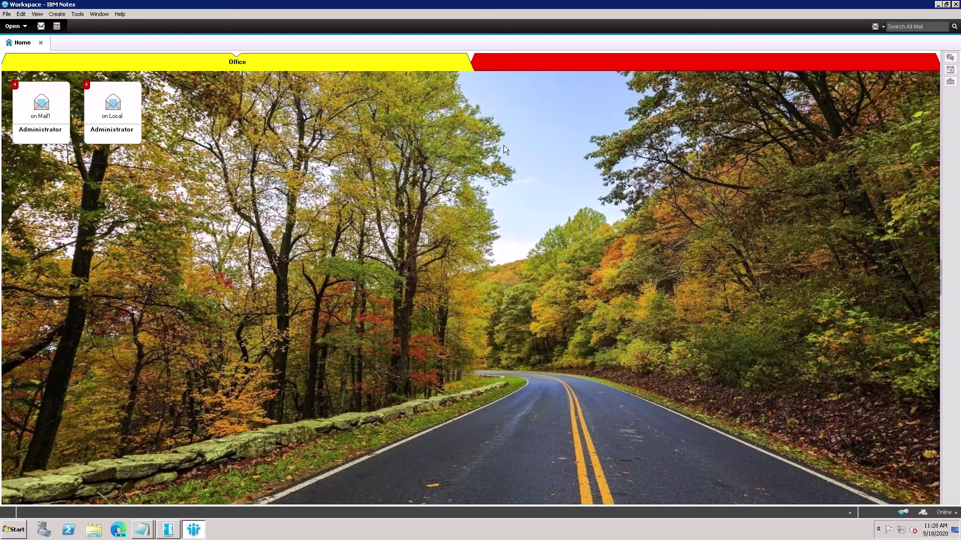